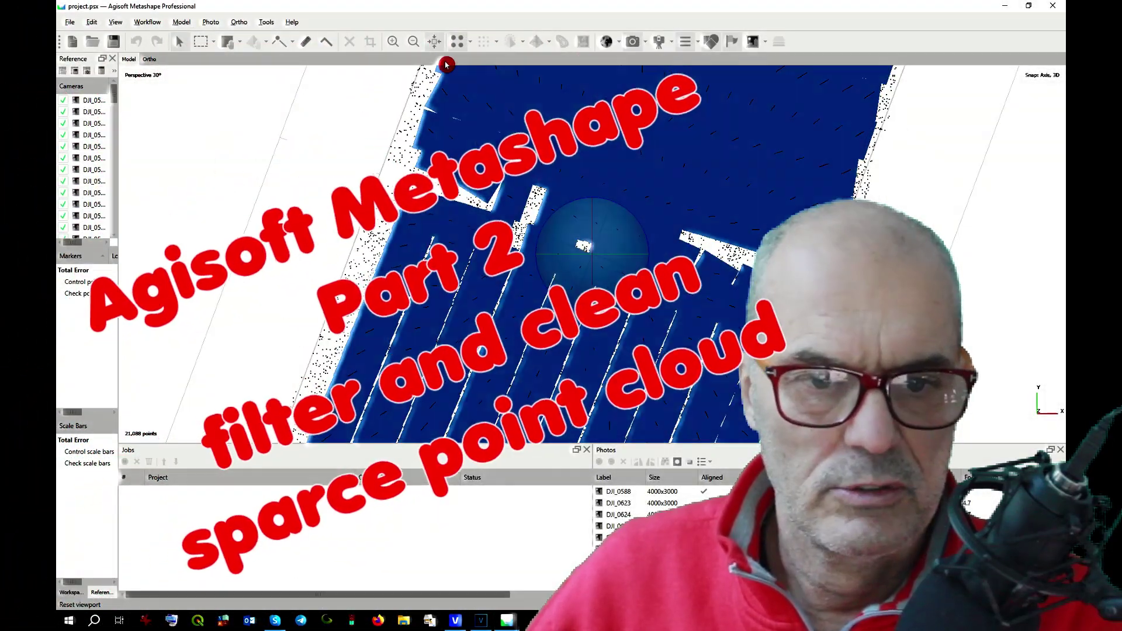
# Reset and orbit the sparse cloud view, then open the Region transform dropdown.
pyautogui.click(434, 41)
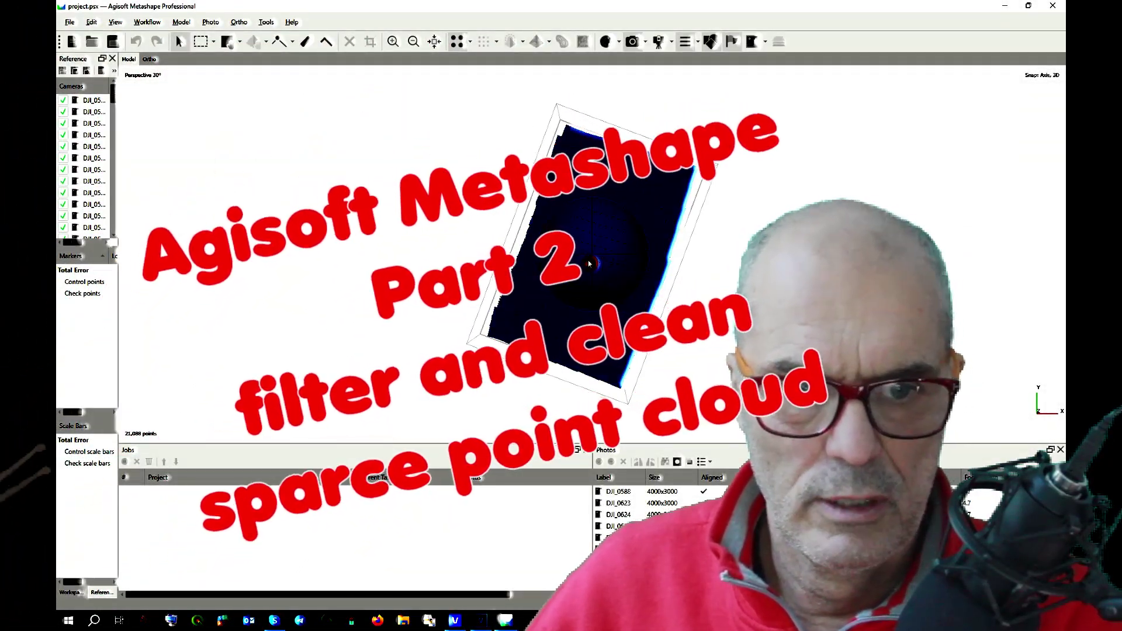
pyautogui.moveTo(588, 264); pyautogui.dragTo(588, 316)
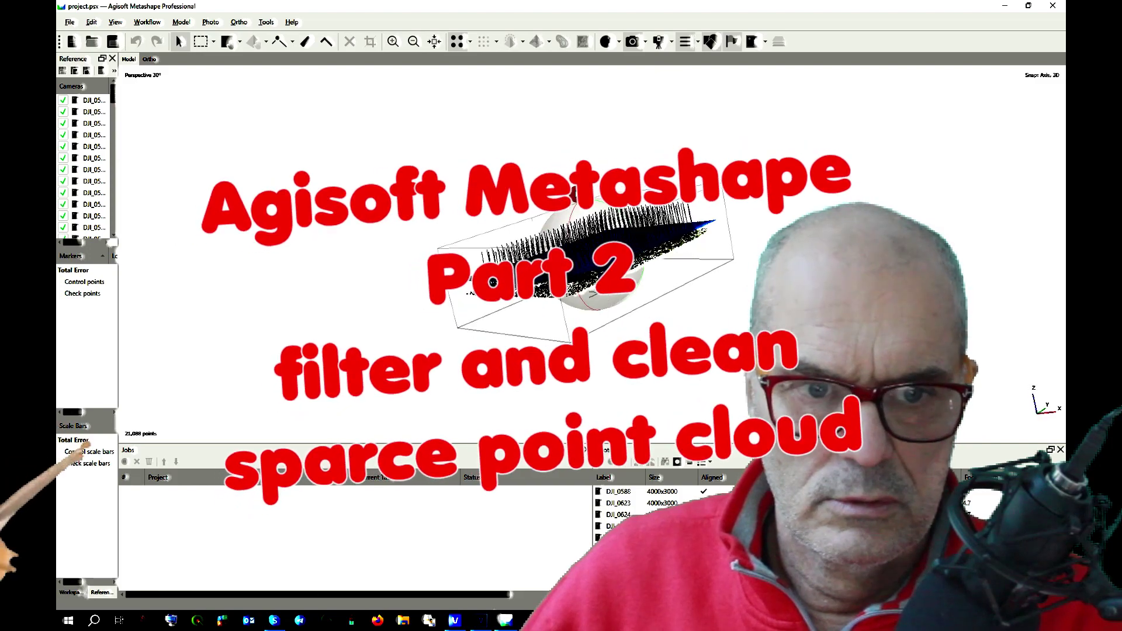
pyautogui.scroll(5, 587, 242)
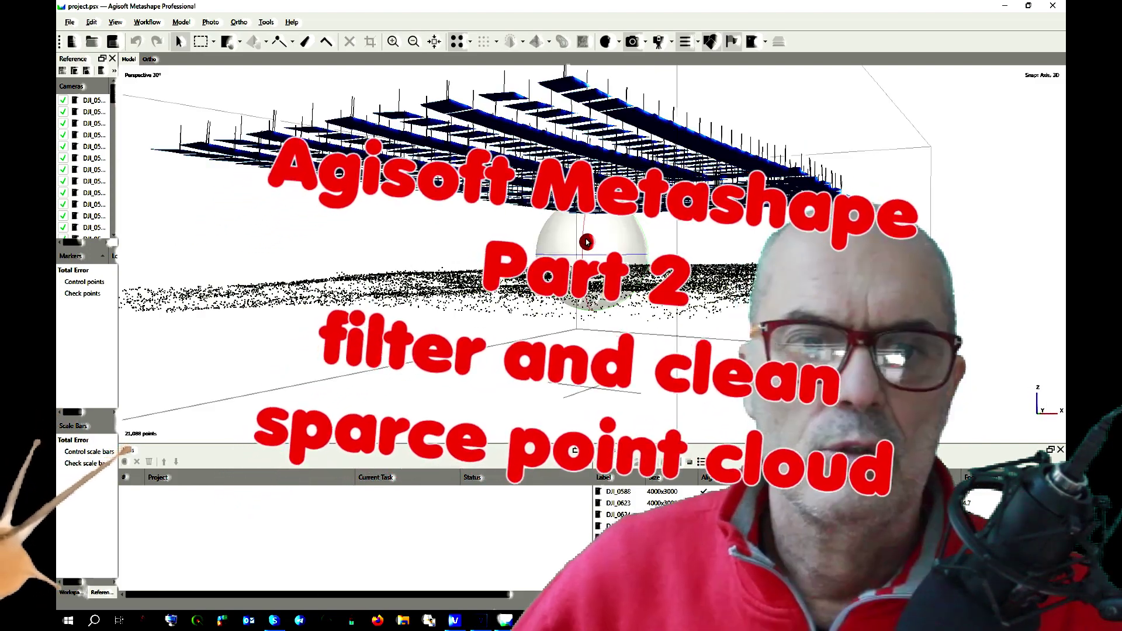
pyautogui.moveTo(587, 241); pyautogui.dragTo(491, 561)
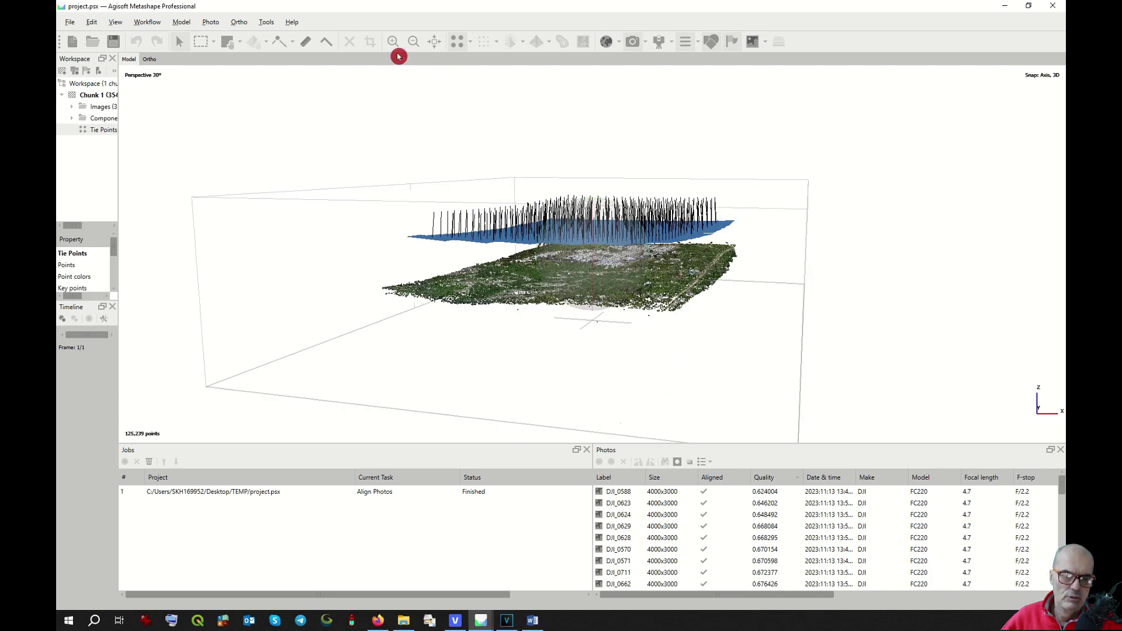
pyautogui.click(433, 47)
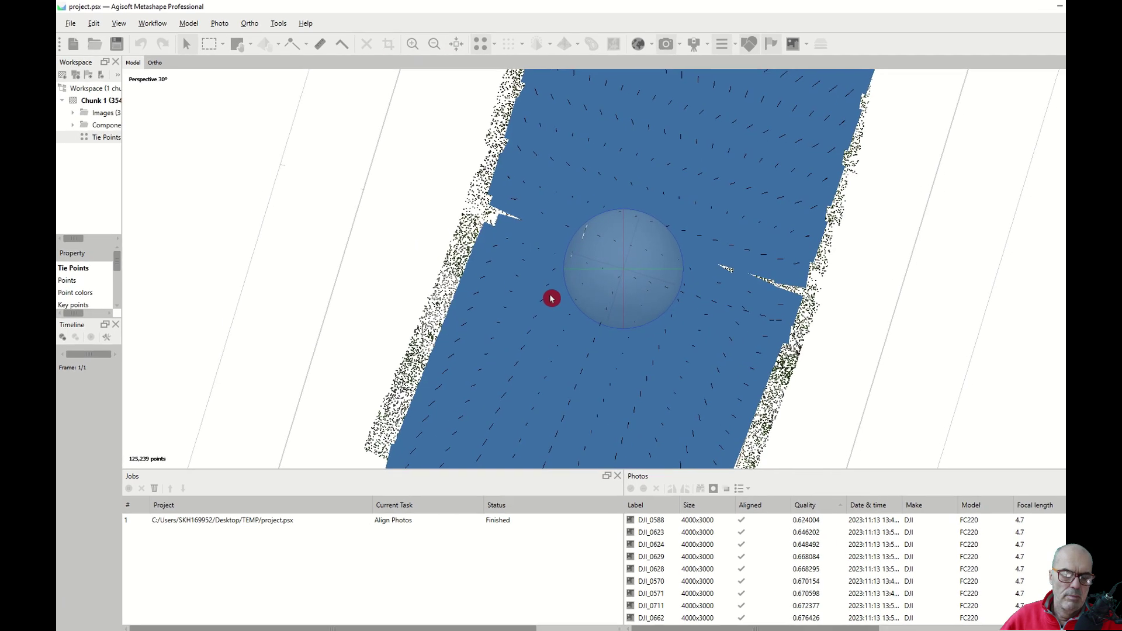
pyautogui.moveTo(517, 277); pyautogui.dragTo(526, 283)
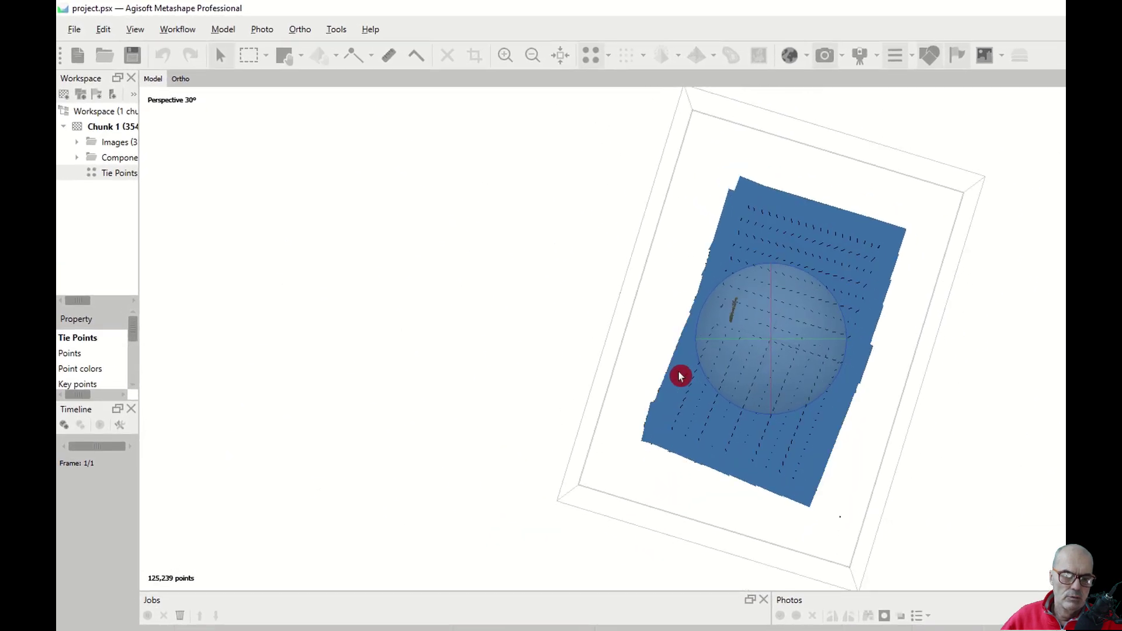
pyautogui.moveTo(681, 376); pyautogui.dragTo(740, 170)
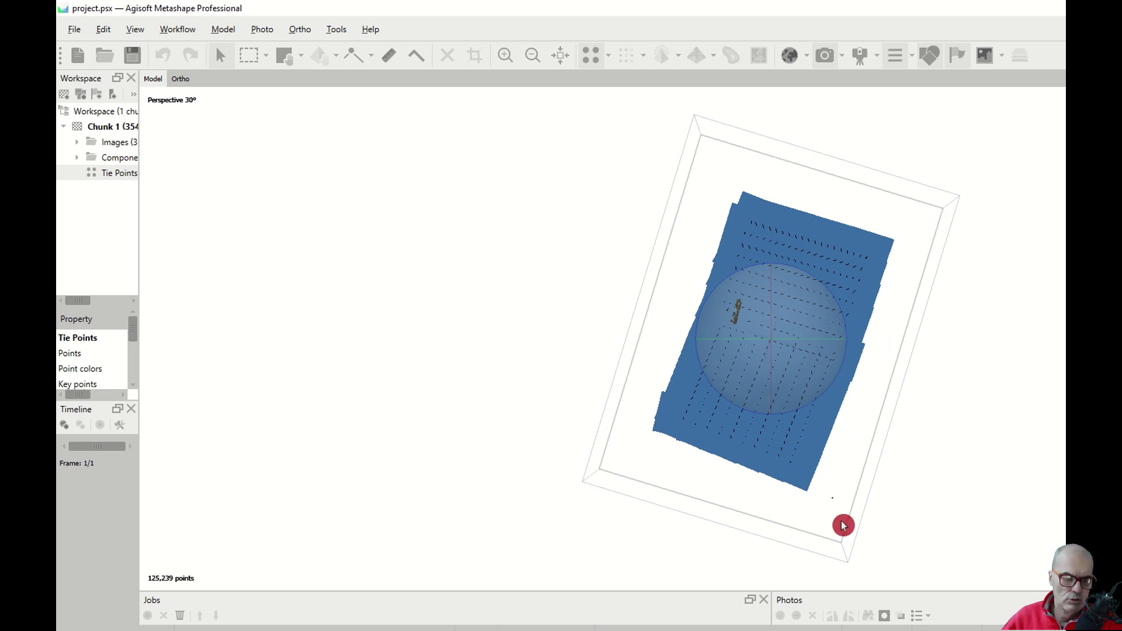
pyautogui.click(299, 58)
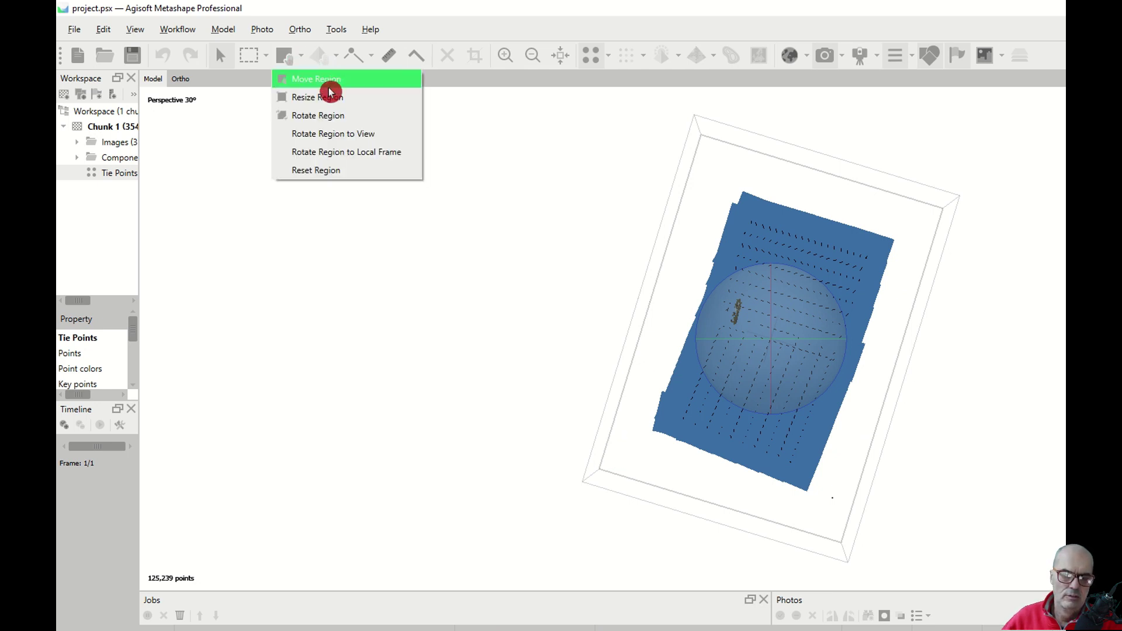
# Use Rotate Region to turn the region box into line with the tie-point cloud.
pyautogui.click(328, 115)
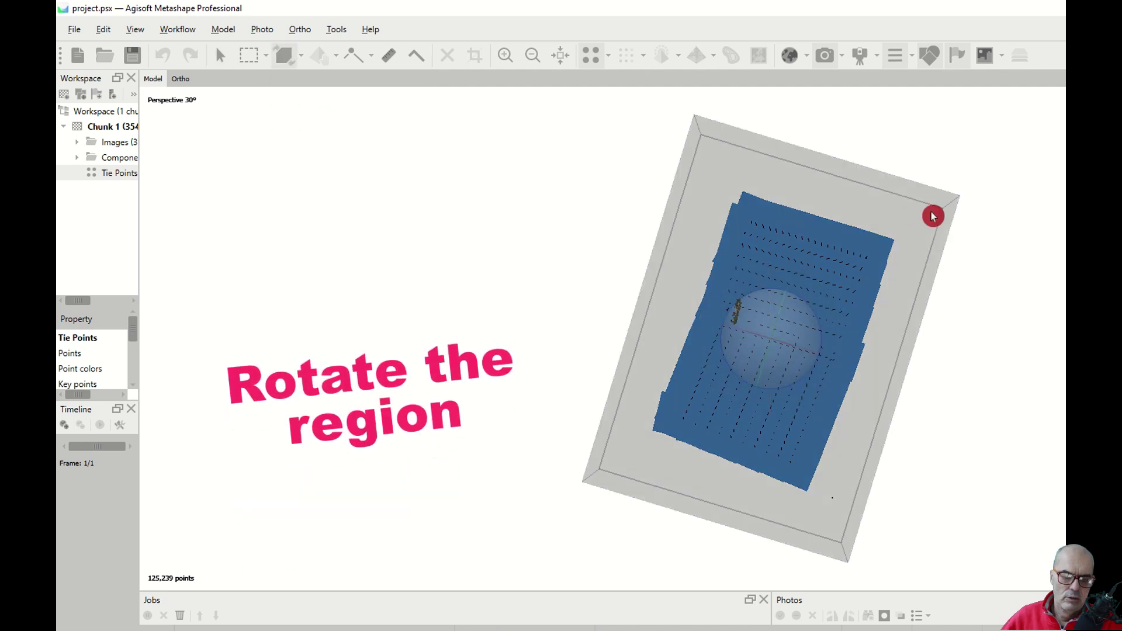
pyautogui.moveTo(934, 216); pyautogui.dragTo(949, 229)
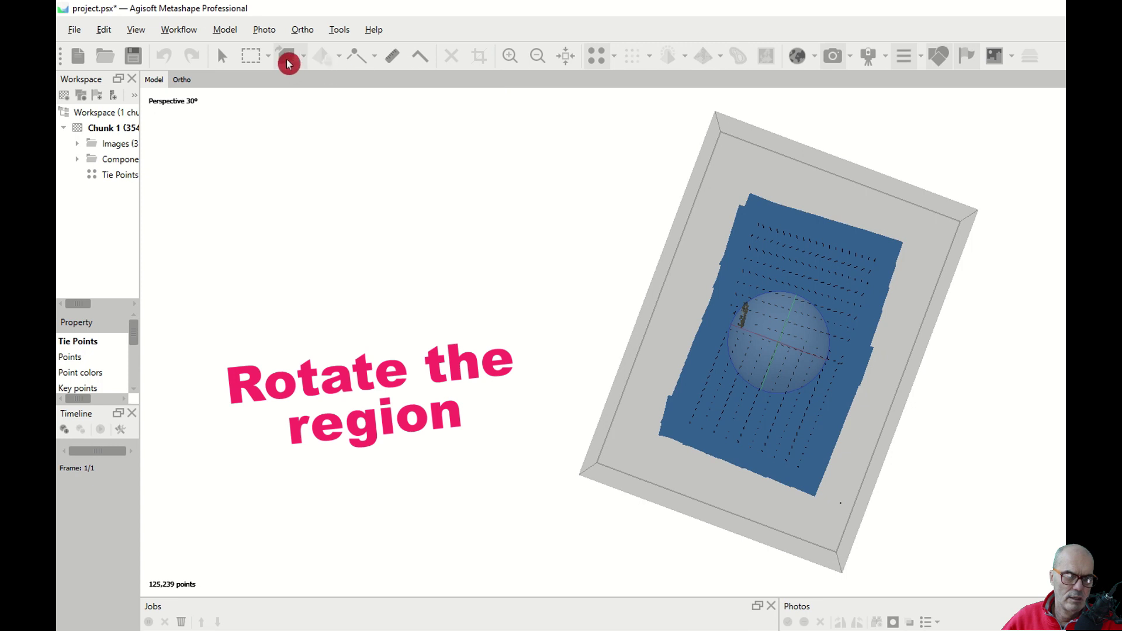
# Pull the region's top and bottom corners in around the cloud, then save the project.
pyautogui.click(302, 56)
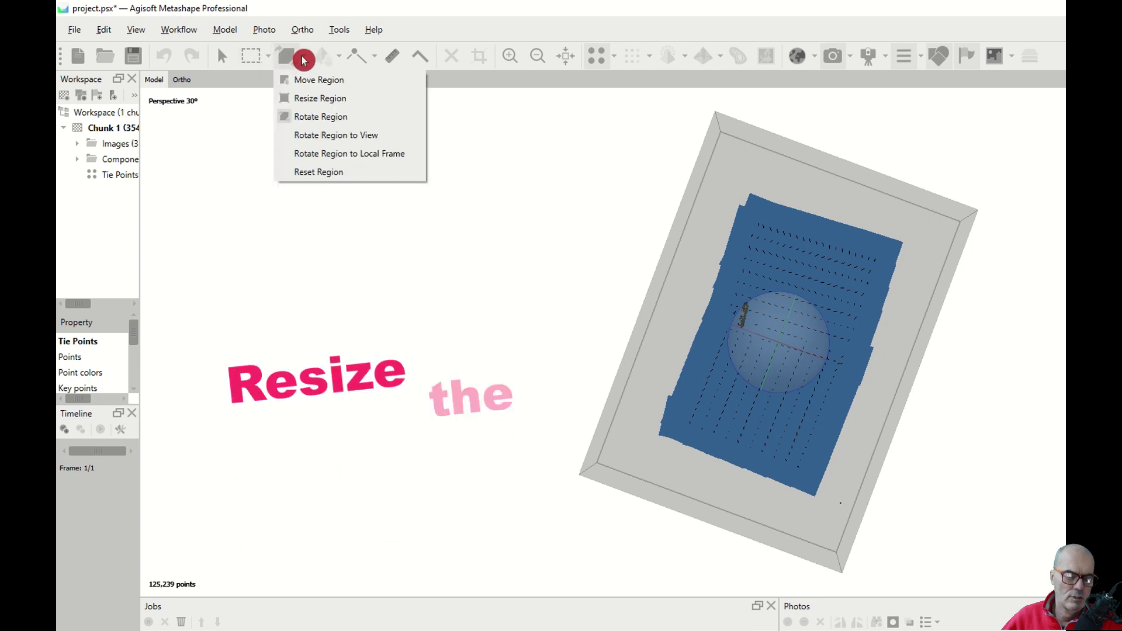
pyautogui.click(321, 105)
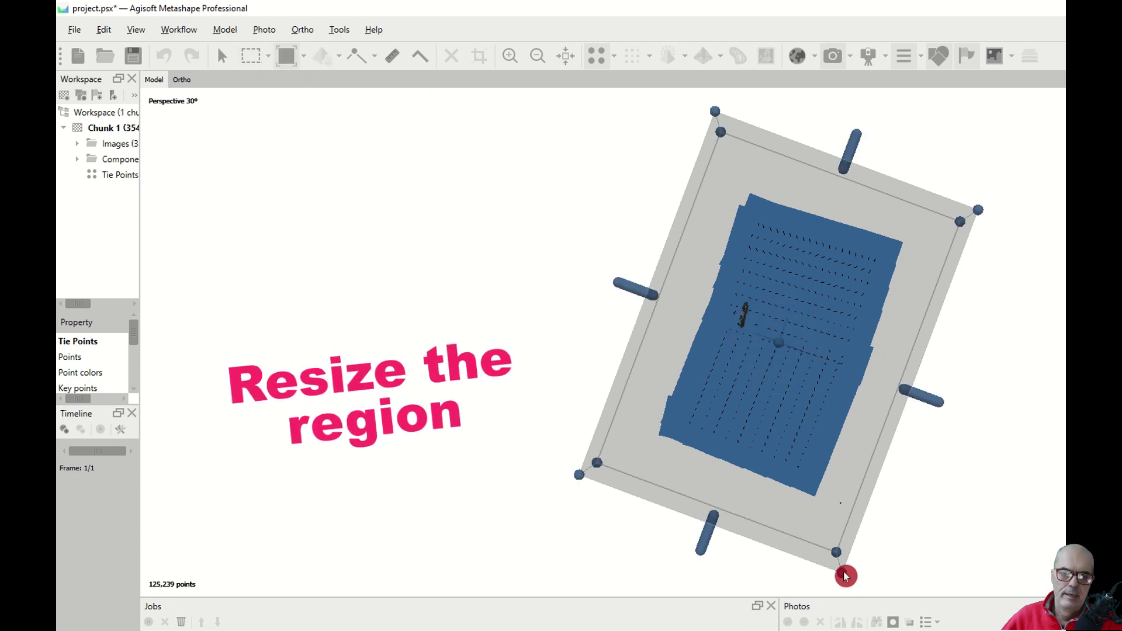
pyautogui.moveTo(842, 564); pyautogui.dragTo(819, 506)
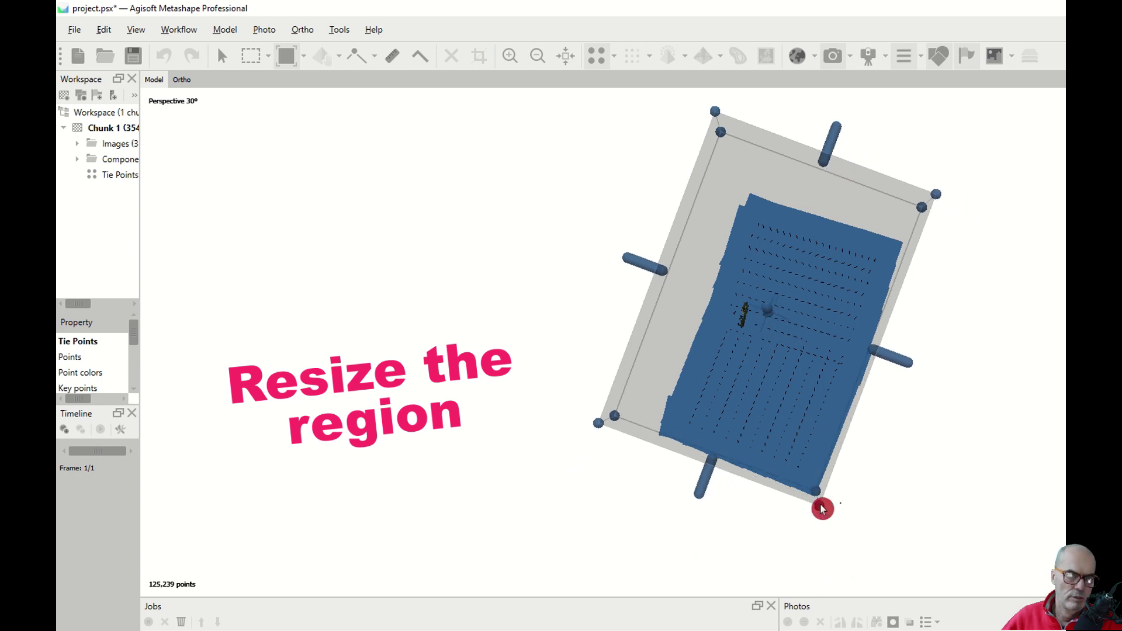
pyautogui.moveTo(716, 116); pyautogui.dragTo(739, 176)
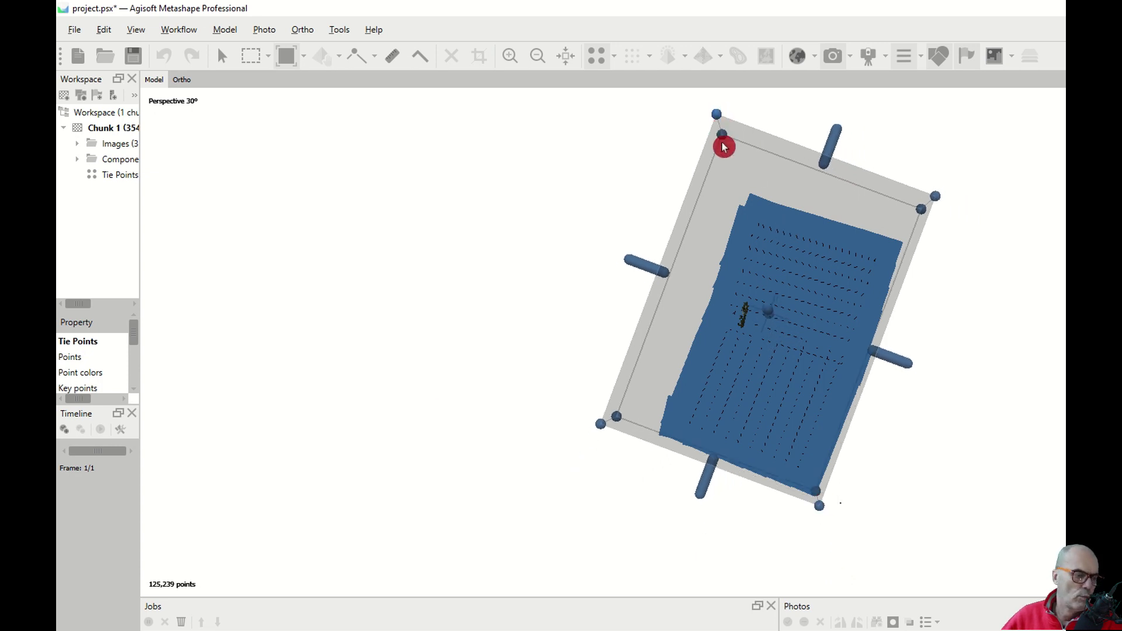
pyautogui.click(132, 60)
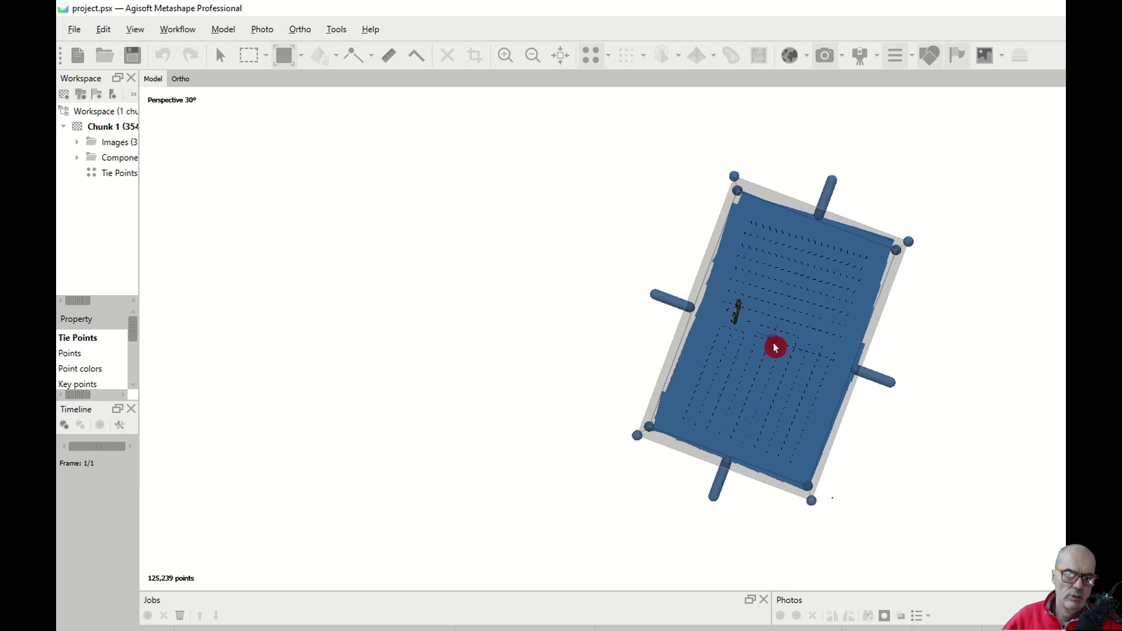
pyautogui.moveTo(776, 348); pyautogui.dragTo(766, 257)
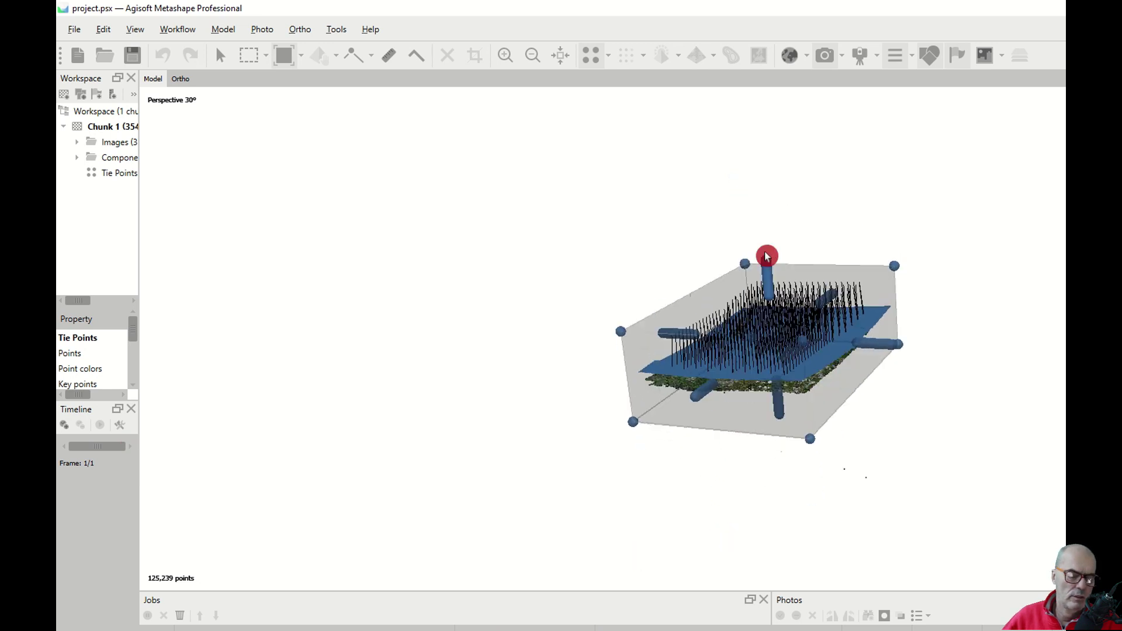
# Tilt to a side view of the cloud and open the Model menu.
pyautogui.moveTo(767, 256)
pyautogui.mouseDown()
pyautogui.moveTo(742, 381)
pyautogui.moveTo(897, 415)
pyautogui.mouseUp()
pyautogui.scroll(5, 742, 381)
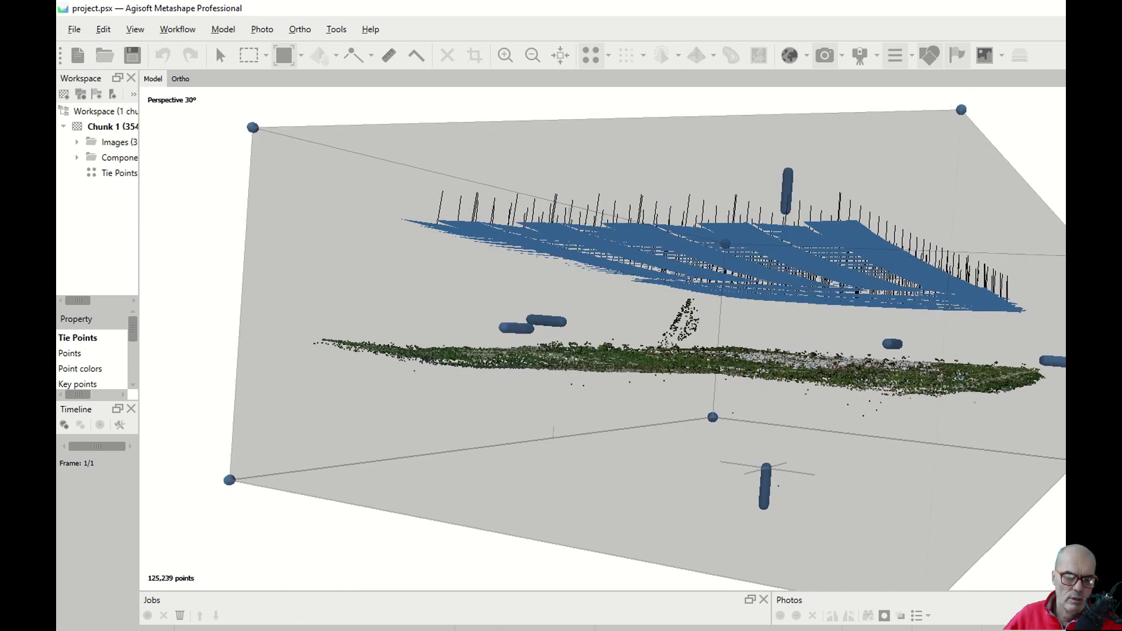
pyautogui.click(225, 31)
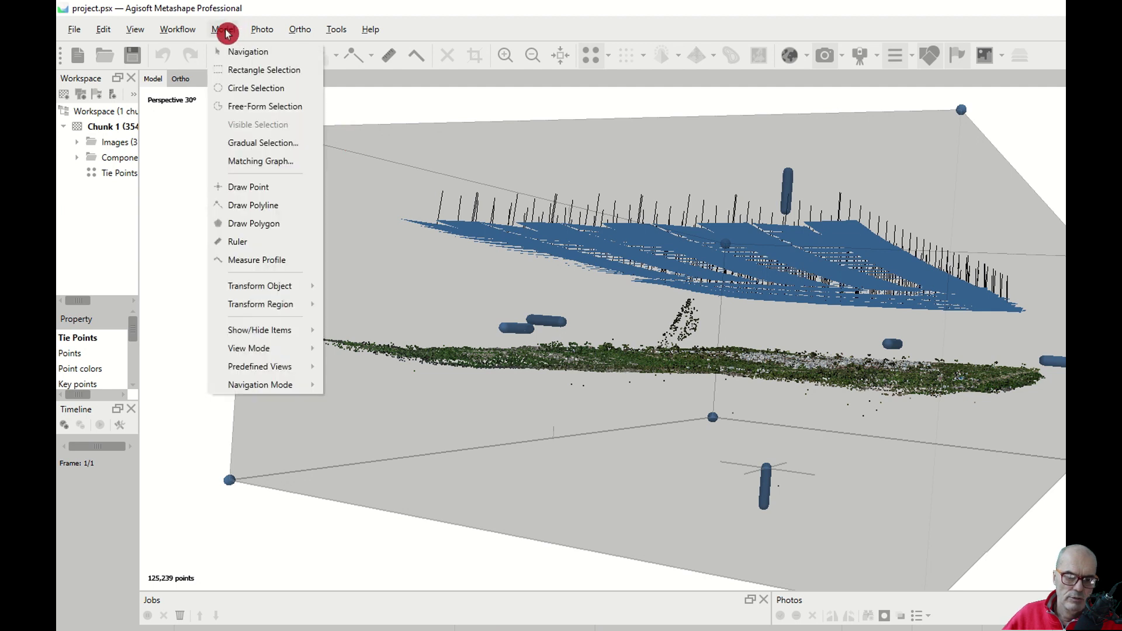
# Gradually select tie points by reconstruction uncertainty at level ~11.4 and delete them.
pyautogui.click(248, 143)
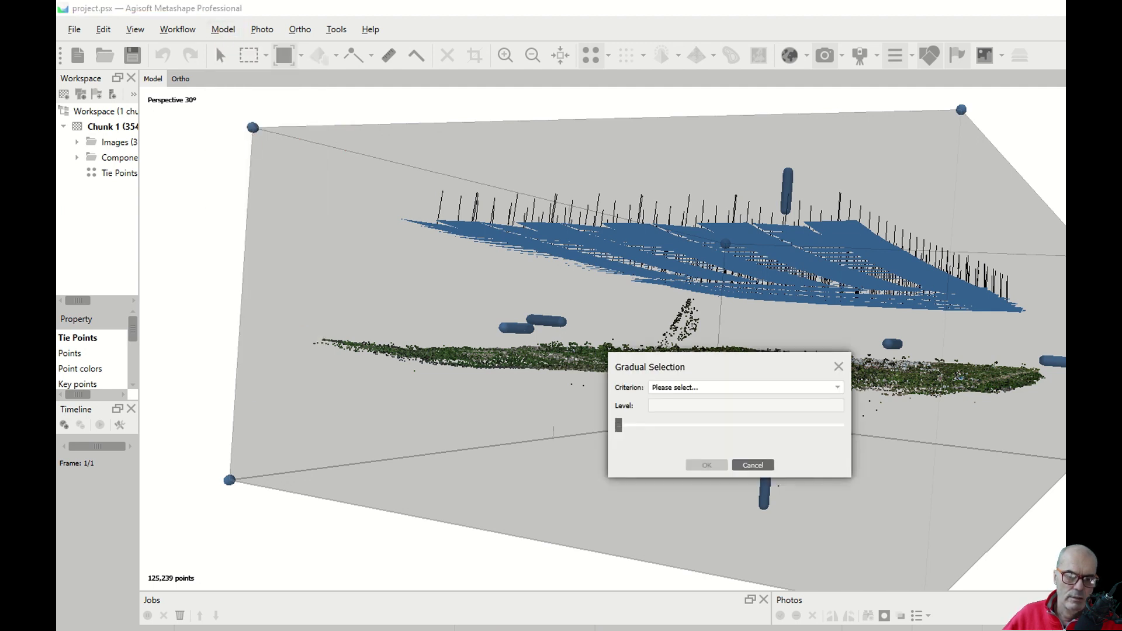
pyautogui.click(840, 392)
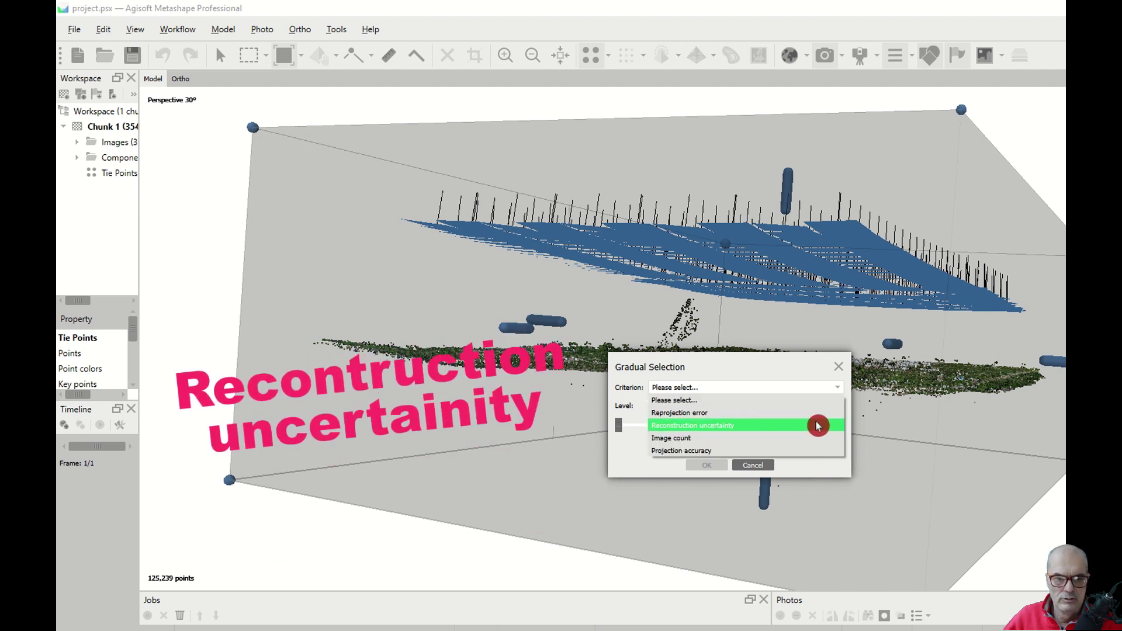
pyautogui.click(817, 426)
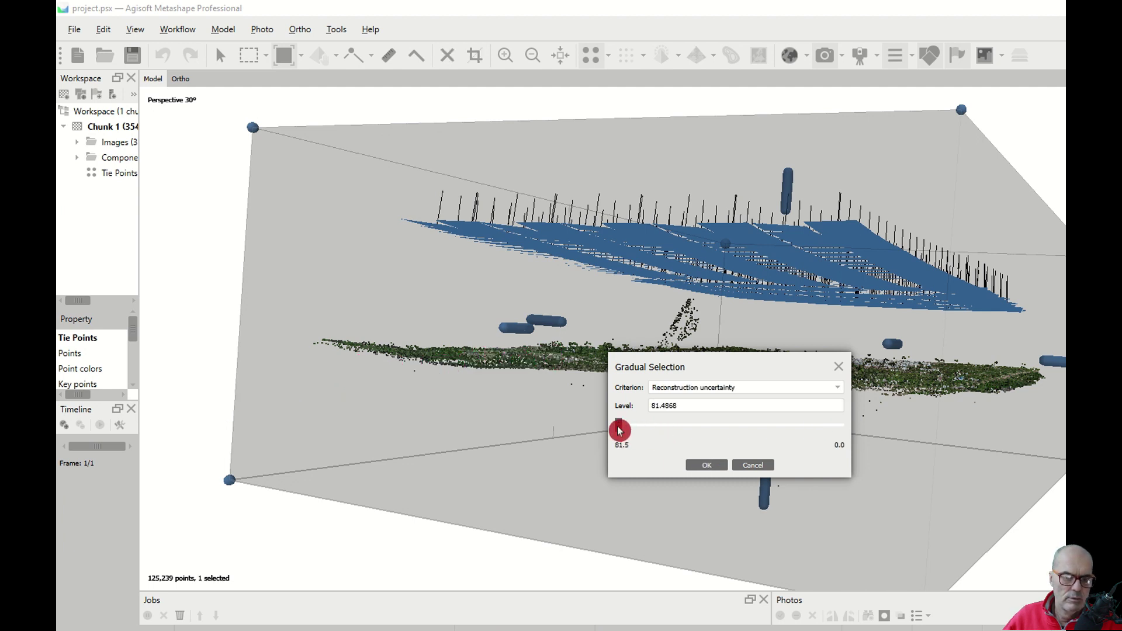
pyautogui.moveTo(620, 431); pyautogui.dragTo(812, 433)
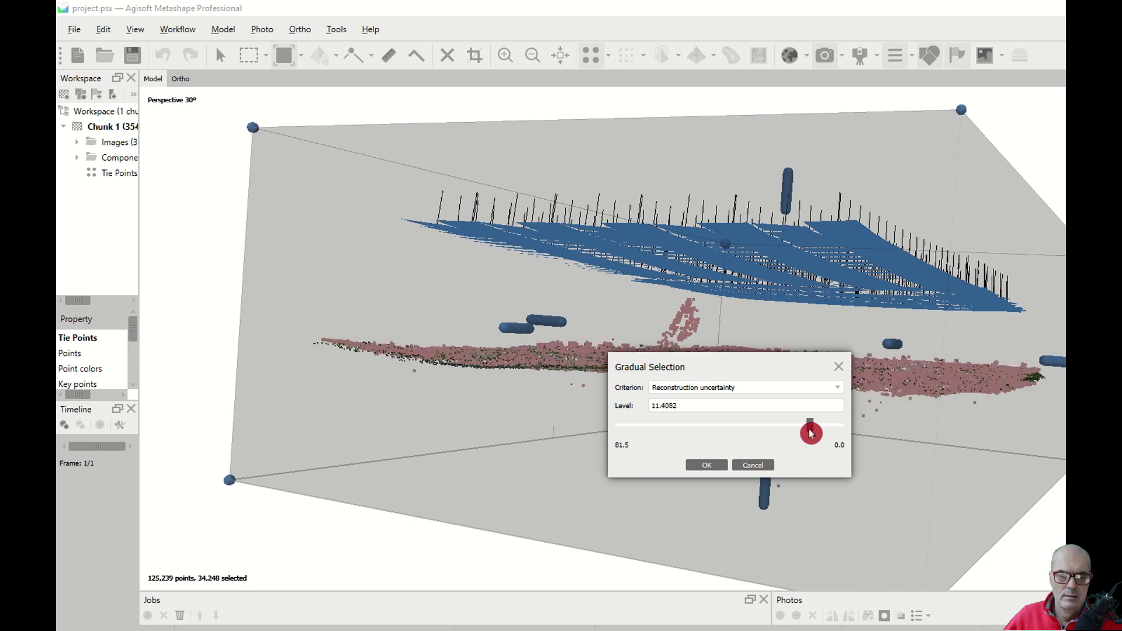
pyautogui.click(714, 465)
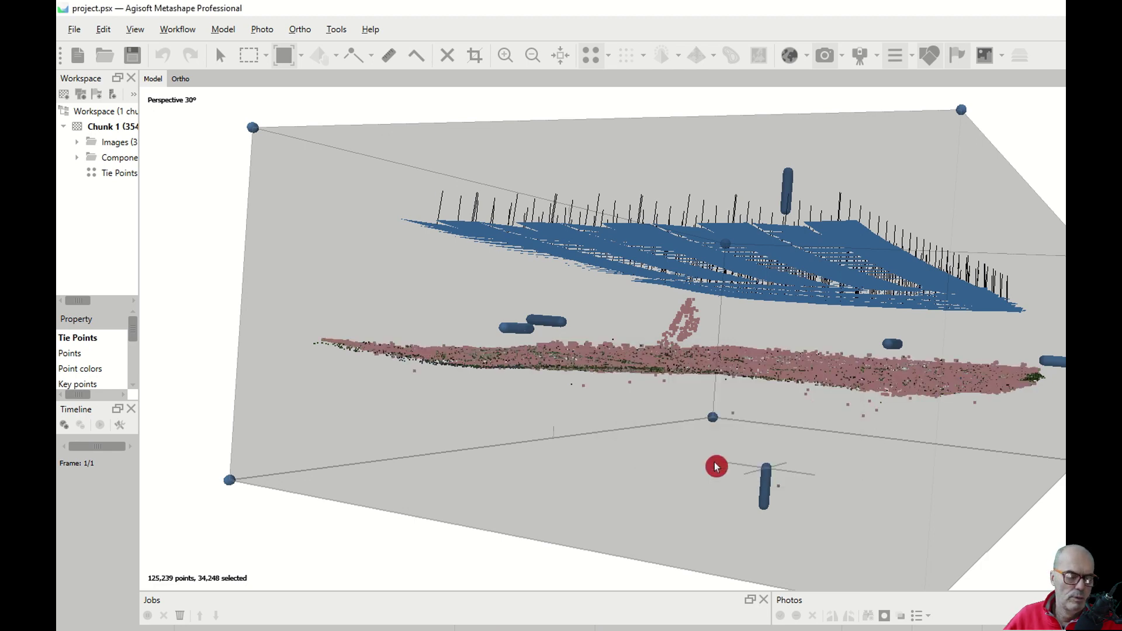
pyautogui.moveTo(736, 338); pyautogui.dragTo(764, 353)
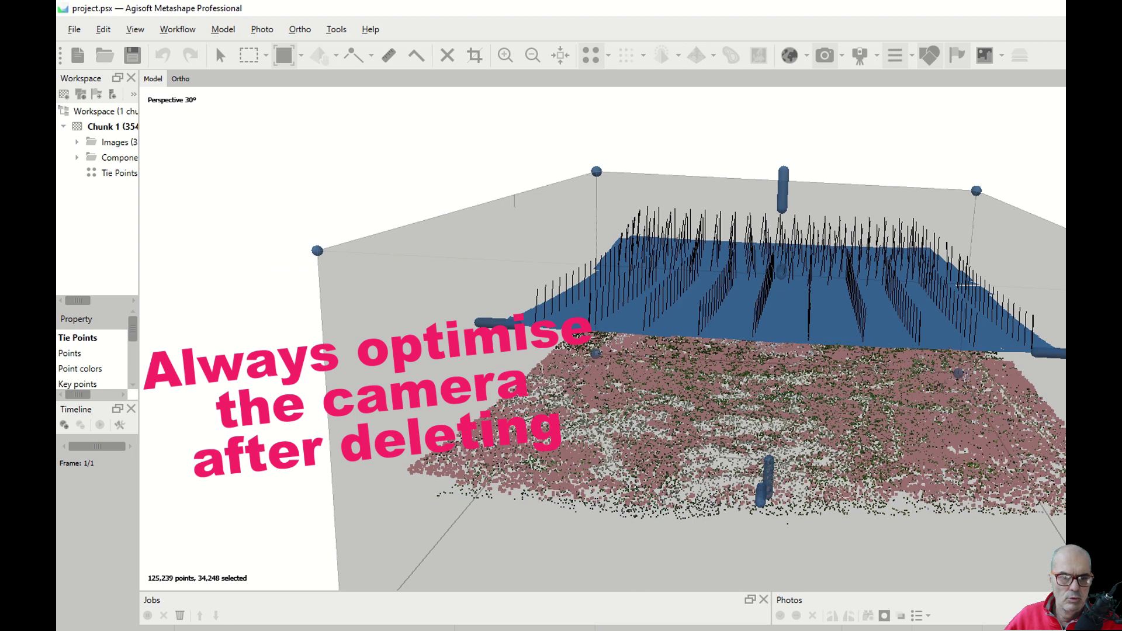
pyautogui.press('Delete')
# Run Optimize Cameras with the default settings.
pyautogui.click(338, 31)
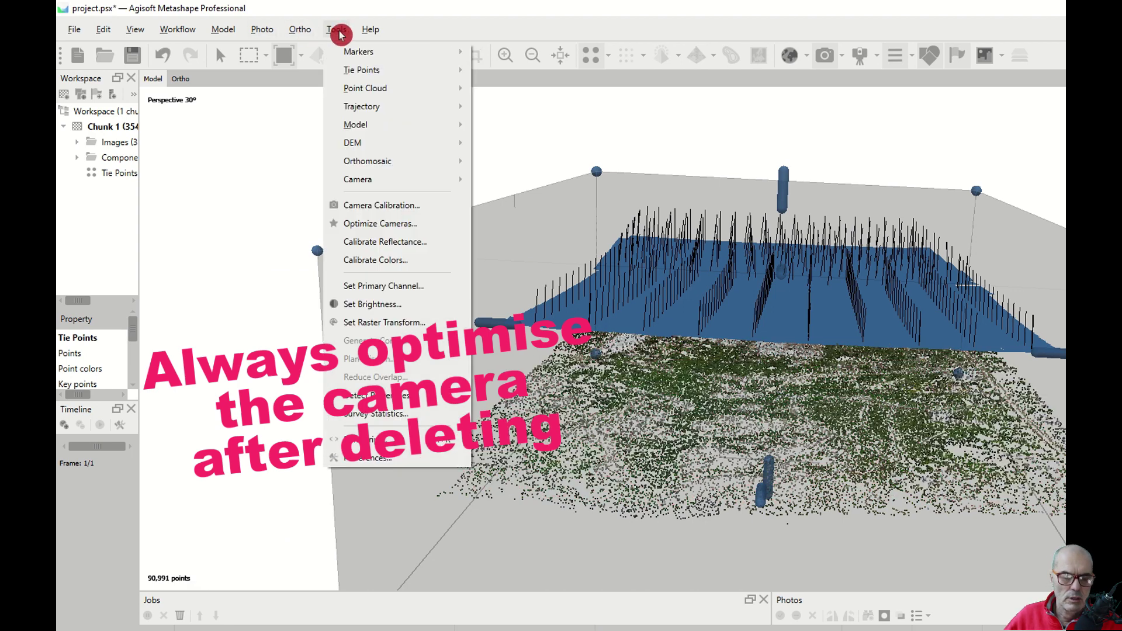
pyautogui.click(391, 227)
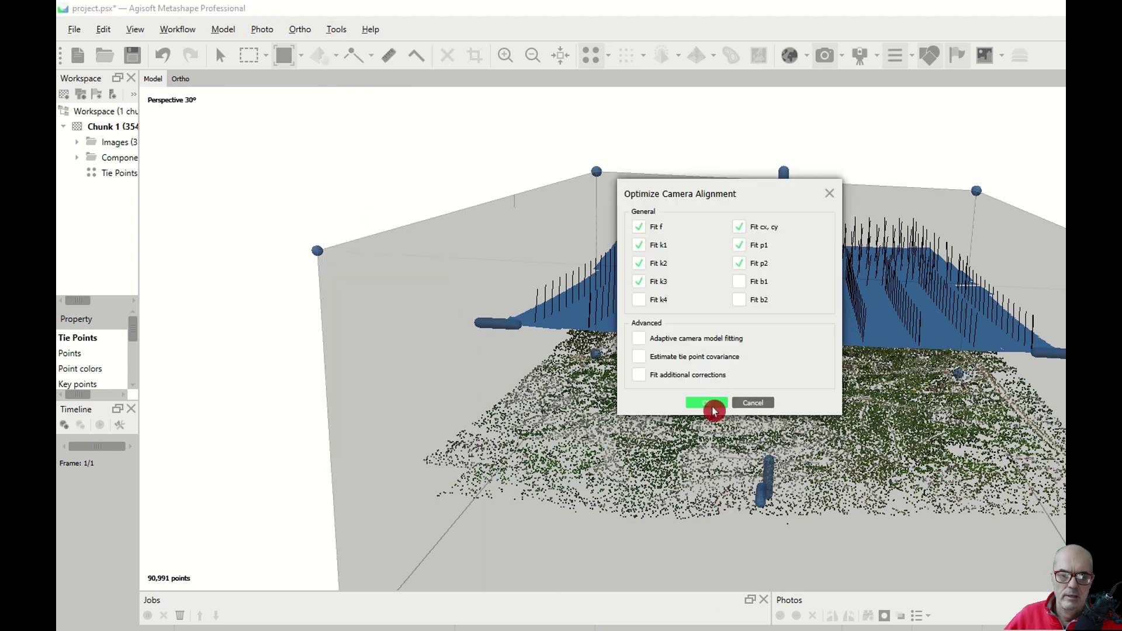
pyautogui.click(712, 404)
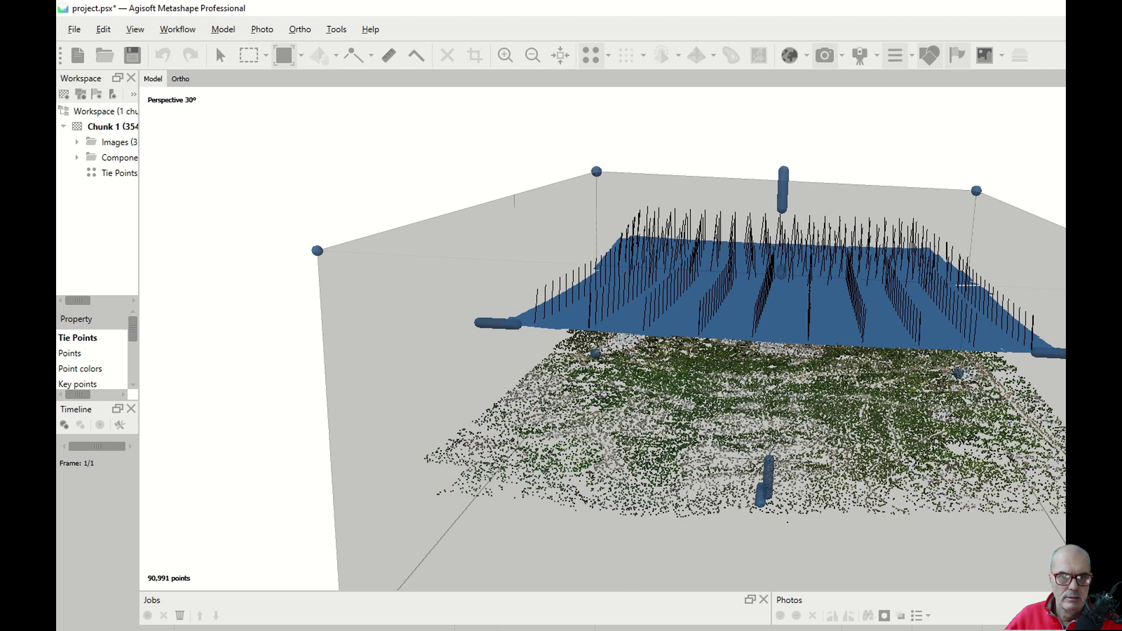
# Gradually select about a thousand weak points by projection accuracy and delete them.
pyautogui.click(223, 29)
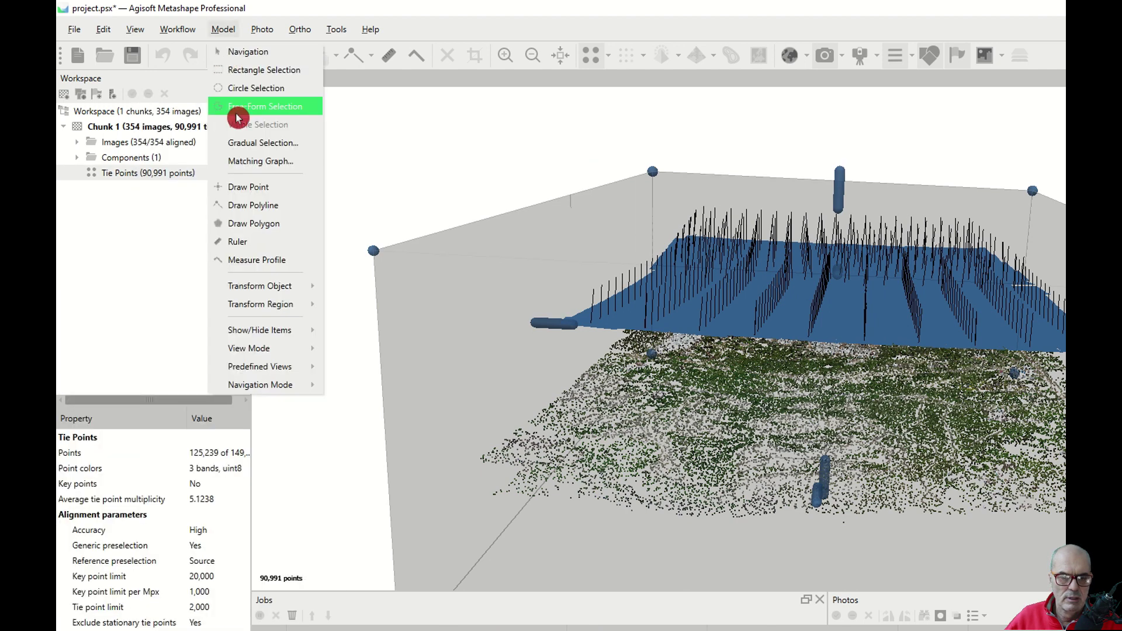
pyautogui.click(244, 143)
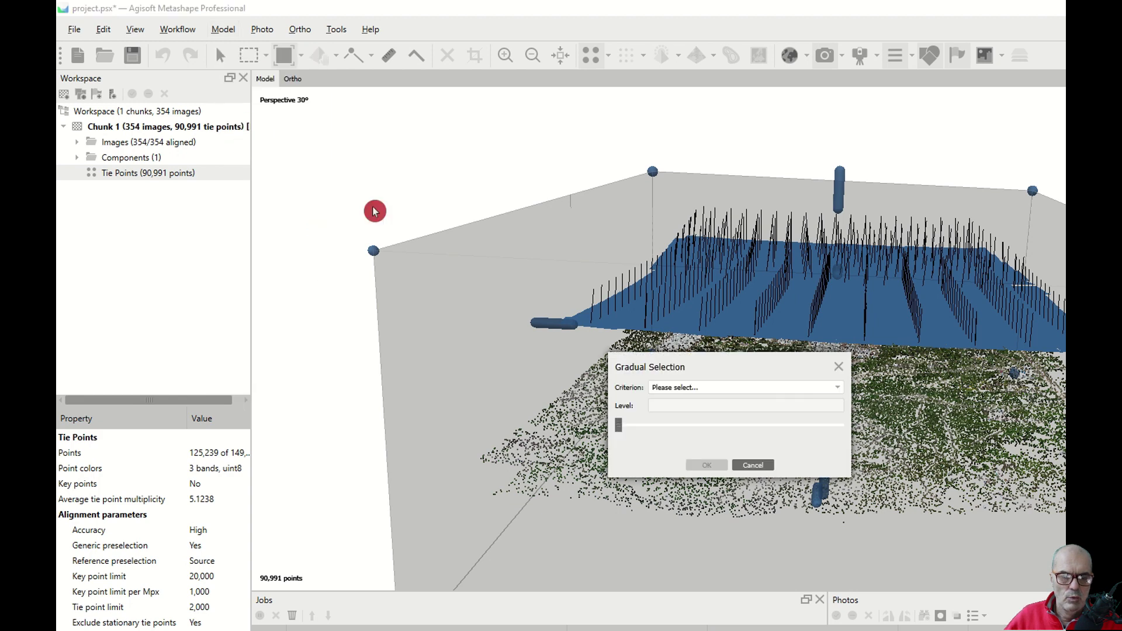
pyautogui.click(837, 390)
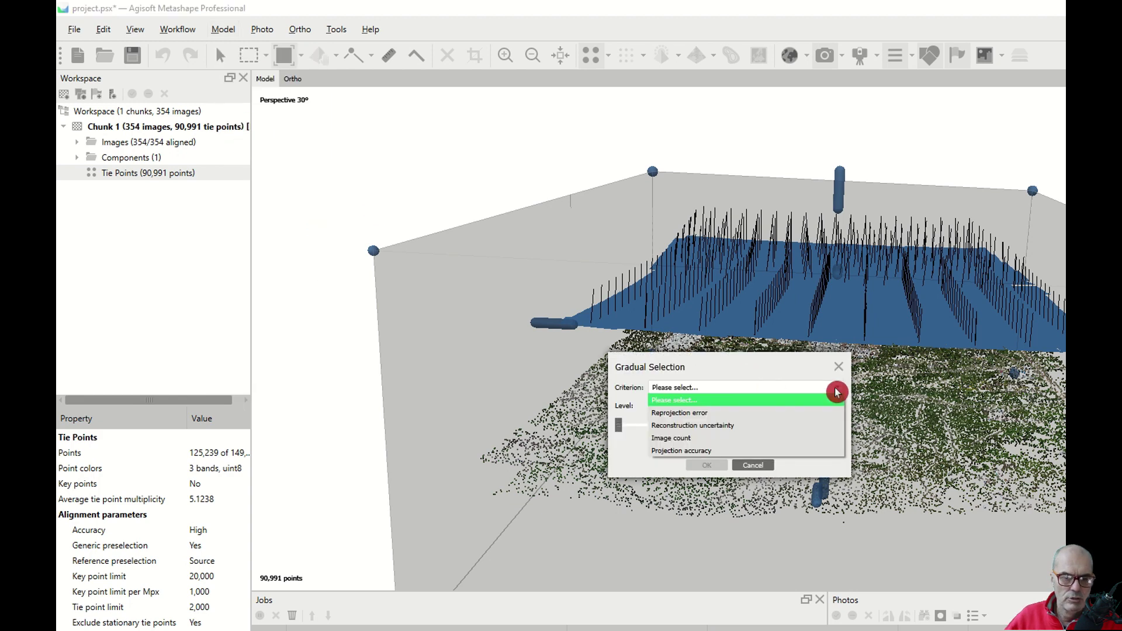
pyautogui.click(760, 451)
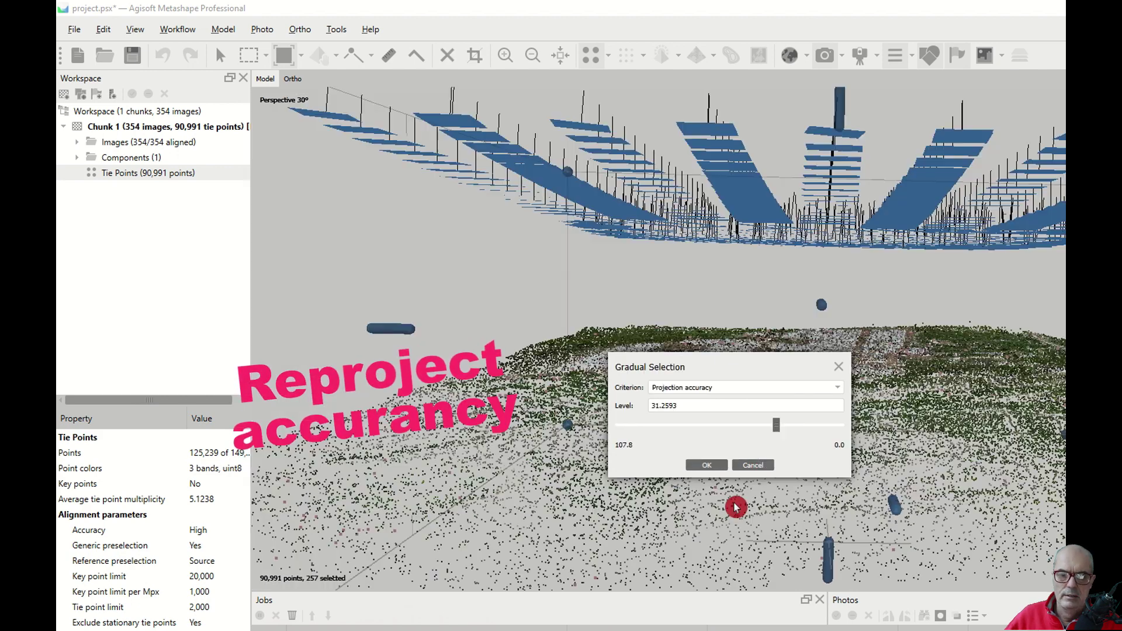
pyautogui.moveTo(778, 429); pyautogui.dragTo(814, 424)
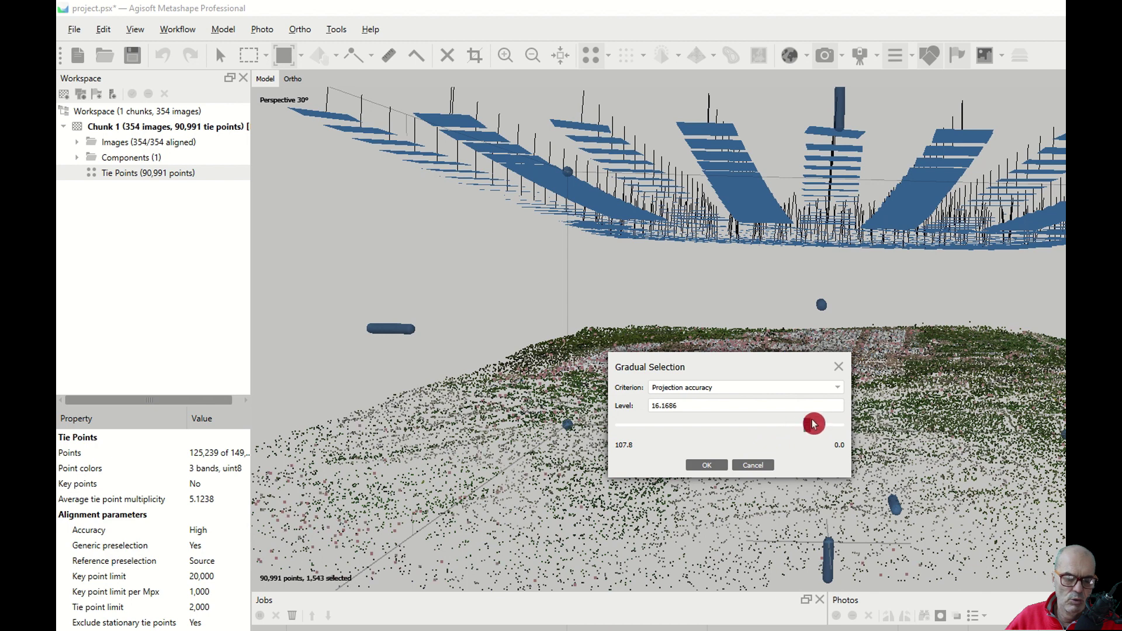
pyautogui.click(708, 465)
pyautogui.press('Delete')
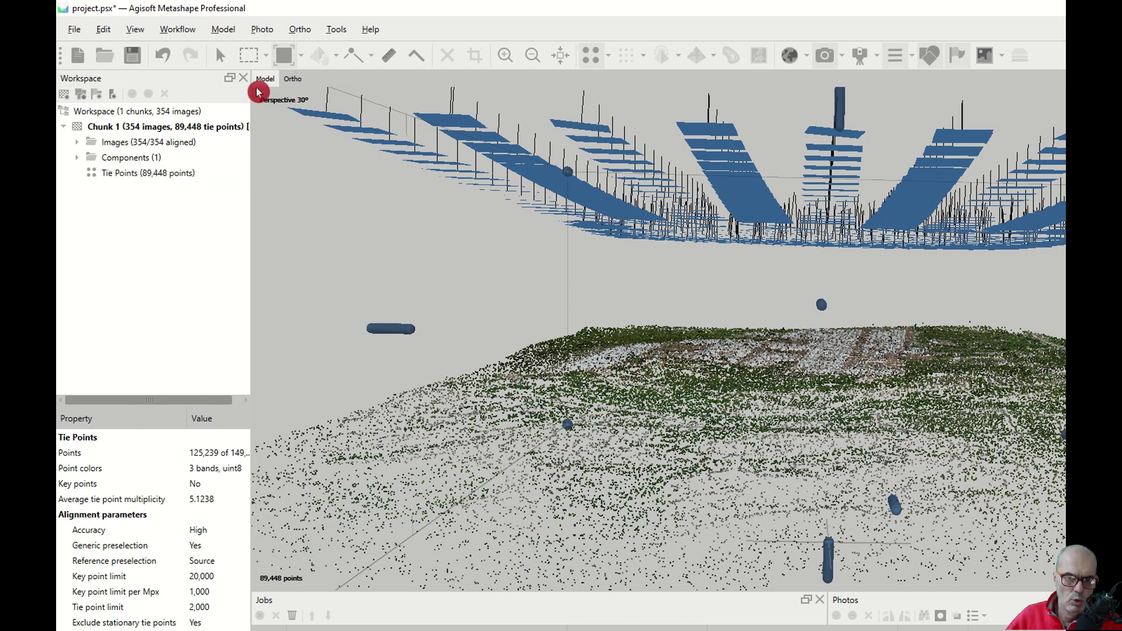
pyautogui.click(337, 31)
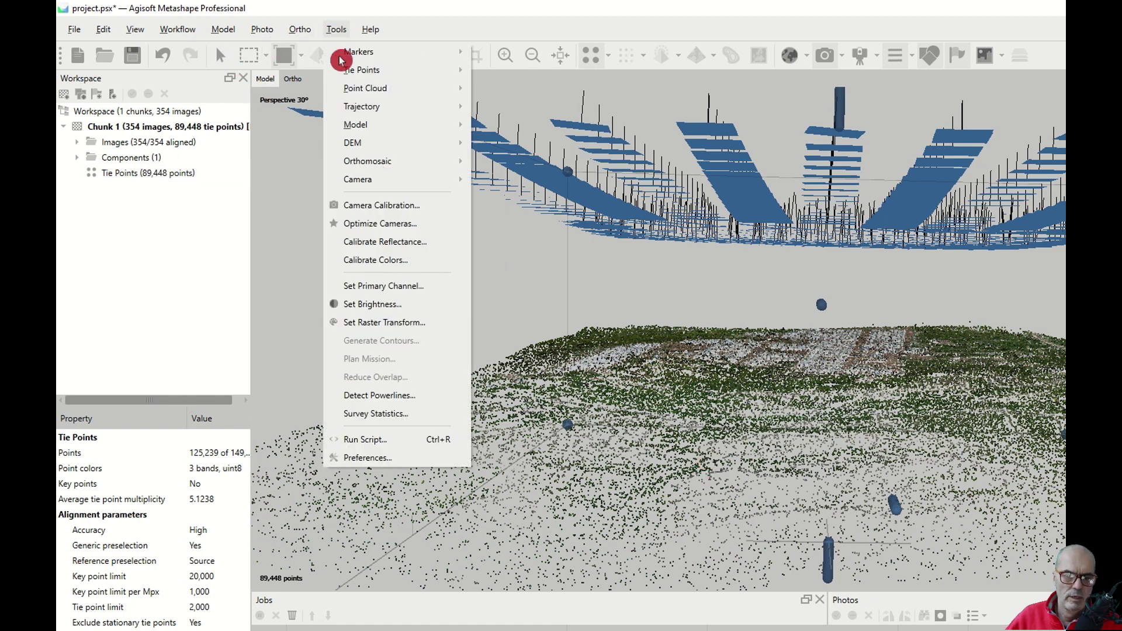
# Re-optimize cameras, then gradually select the 6,715 high reprojection-error tie points.
pyautogui.click(409, 224)
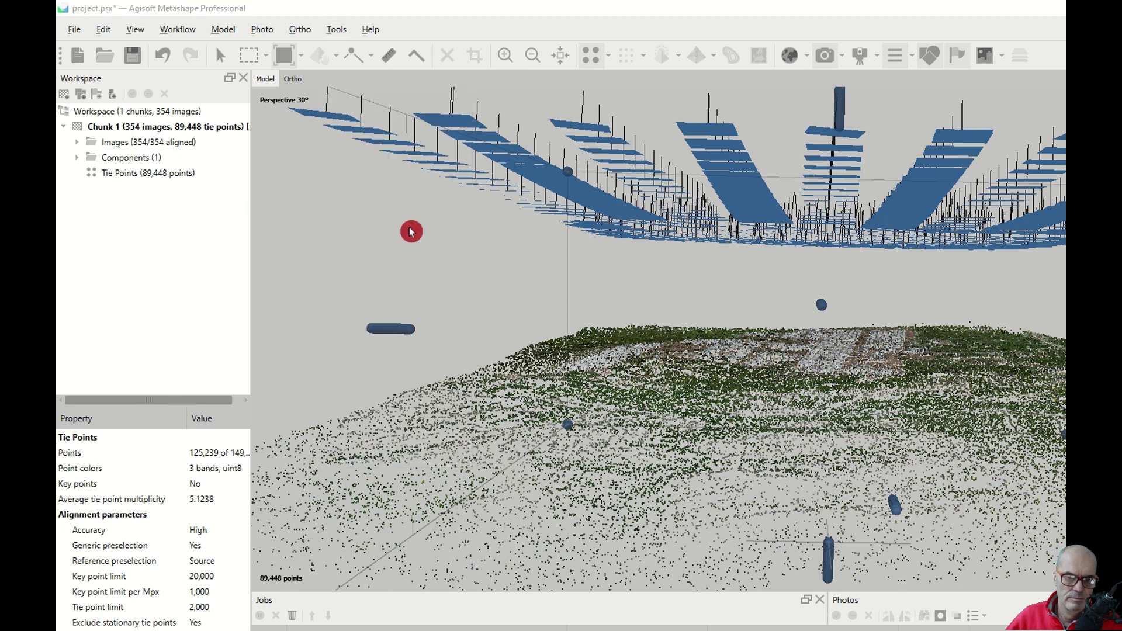
pyautogui.click(707, 403)
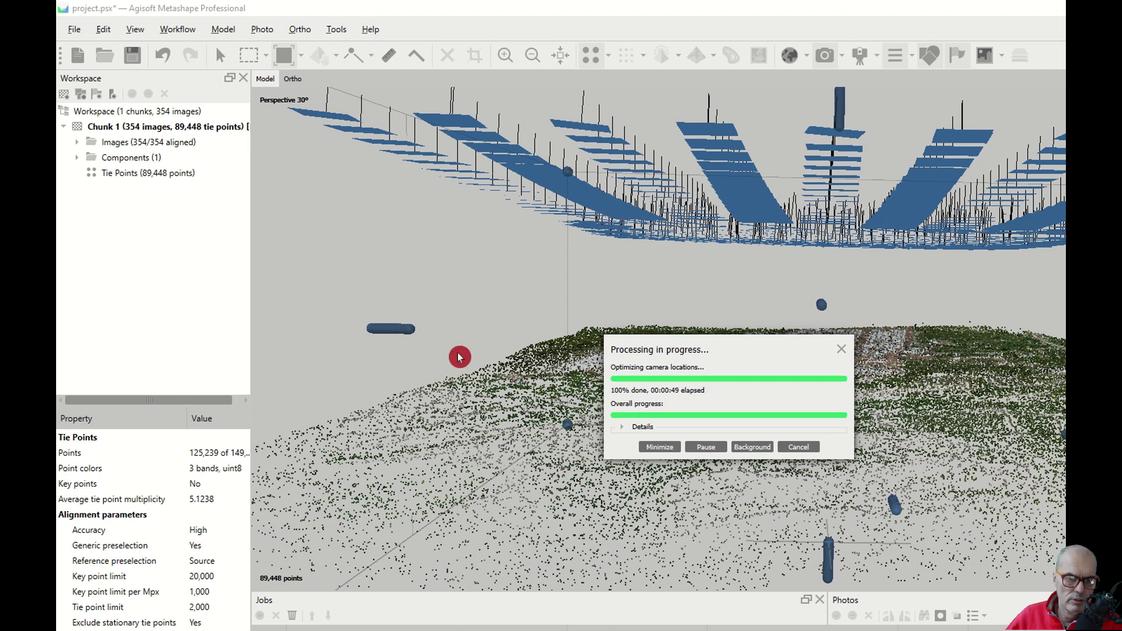
pyautogui.click(223, 29)
pyautogui.click(258, 142)
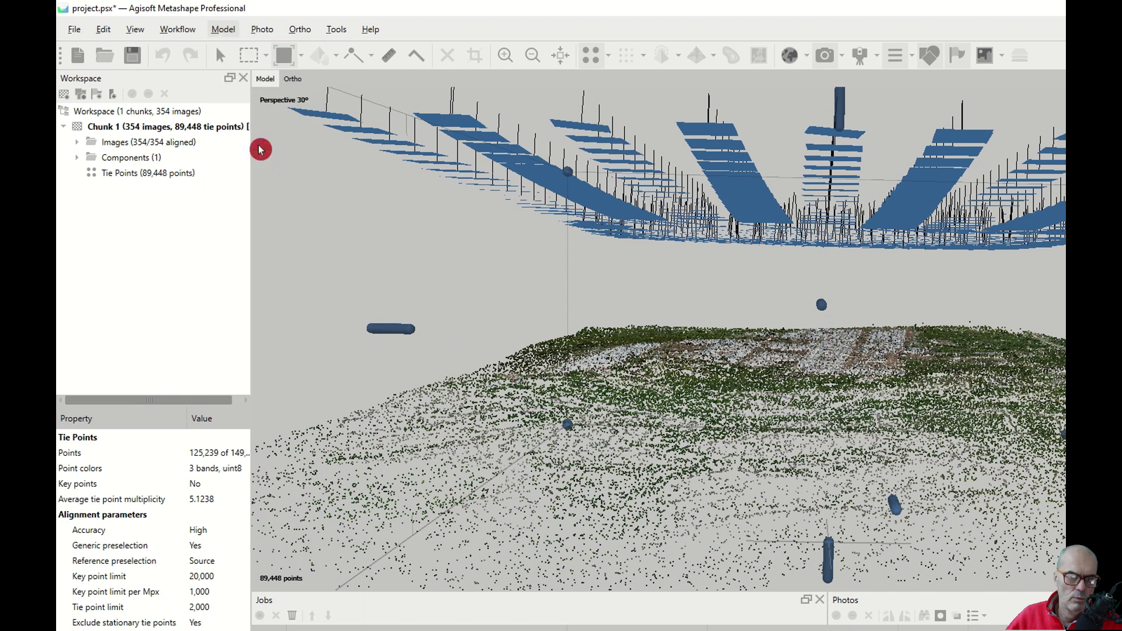
pyautogui.click(691, 387)
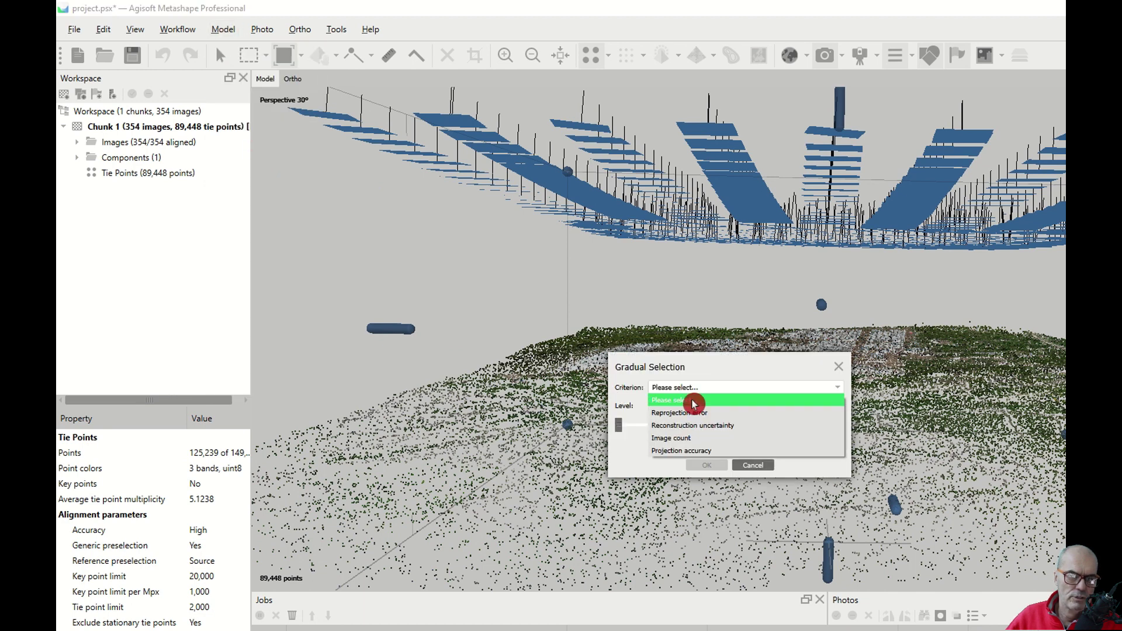
pyautogui.click(696, 403)
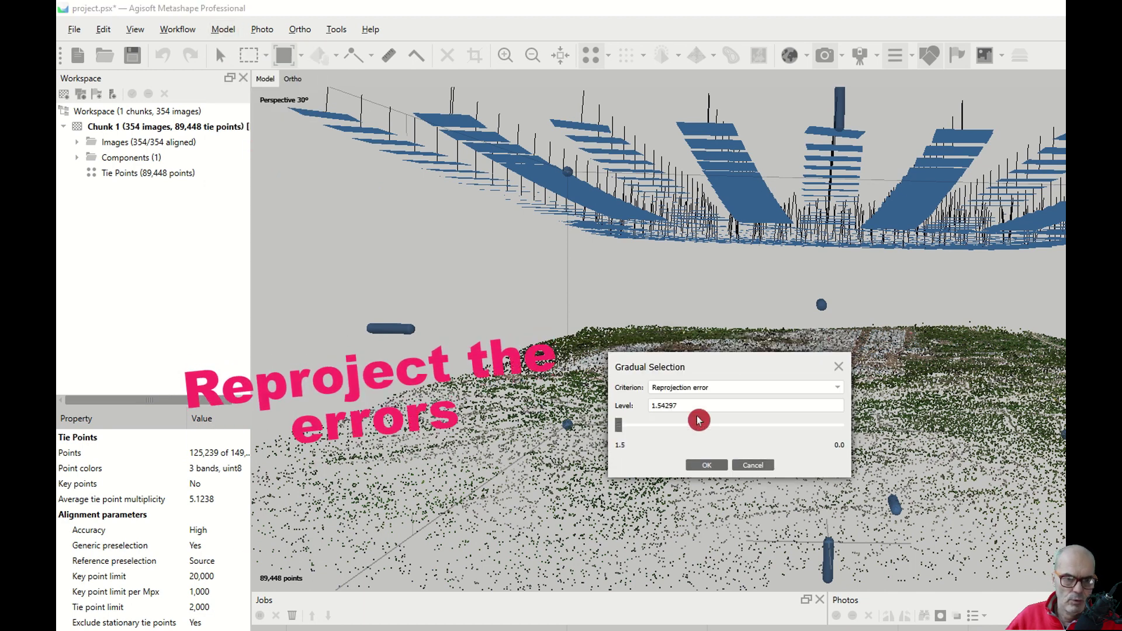
pyautogui.moveTo(621, 427); pyautogui.dragTo(713, 432)
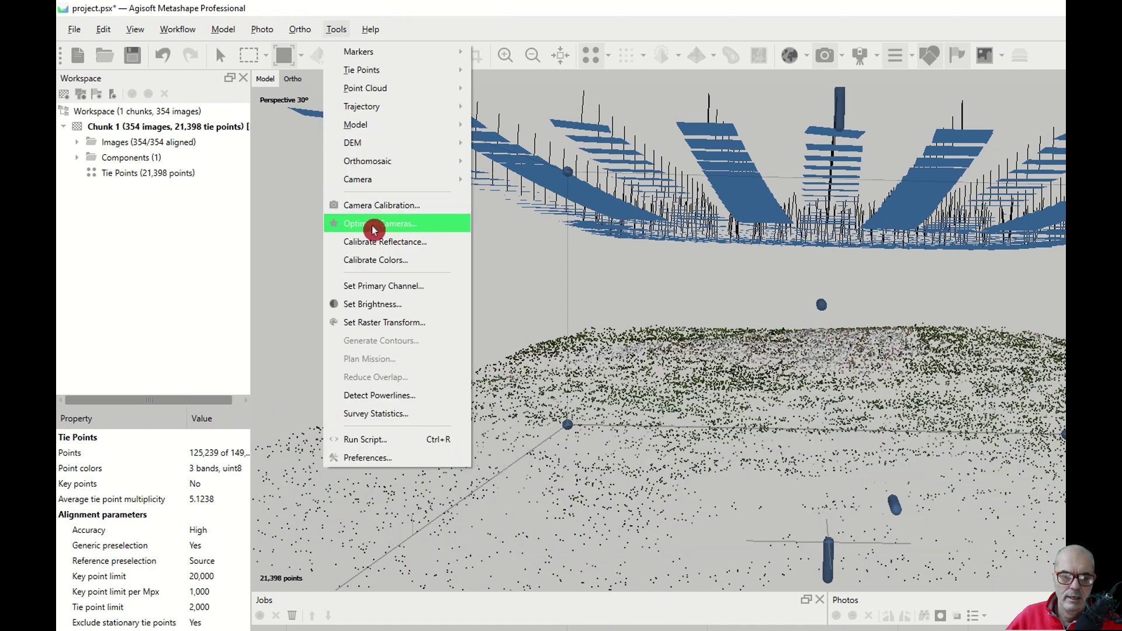
# Run Optimize Cameras again, keeping the default fit parameters.
pyautogui.click(389, 229)
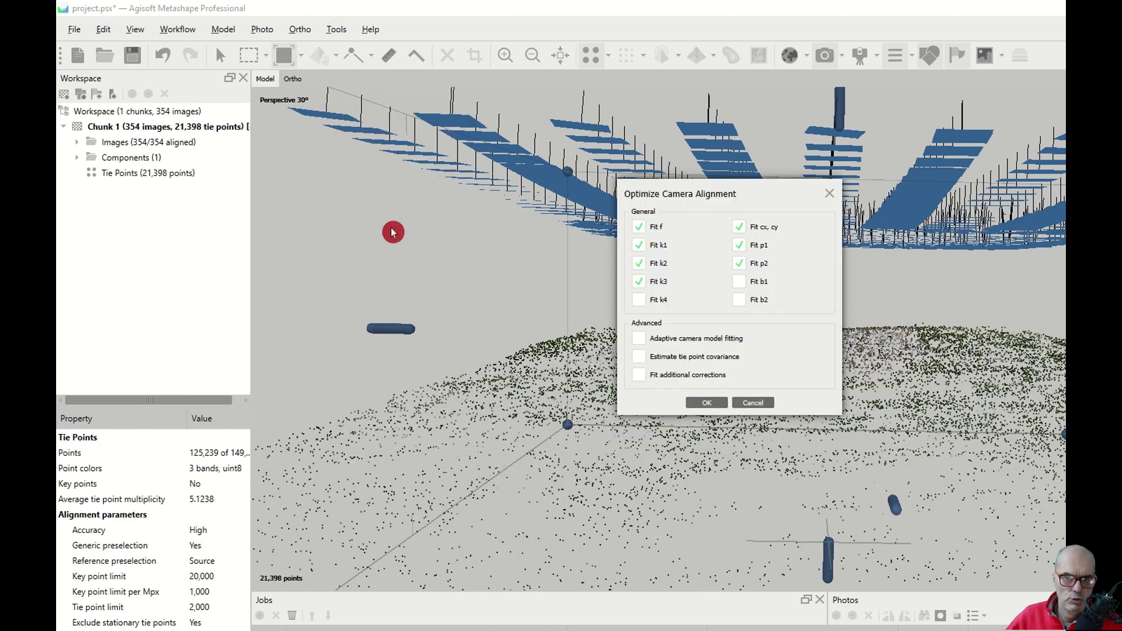
pyautogui.click(708, 404)
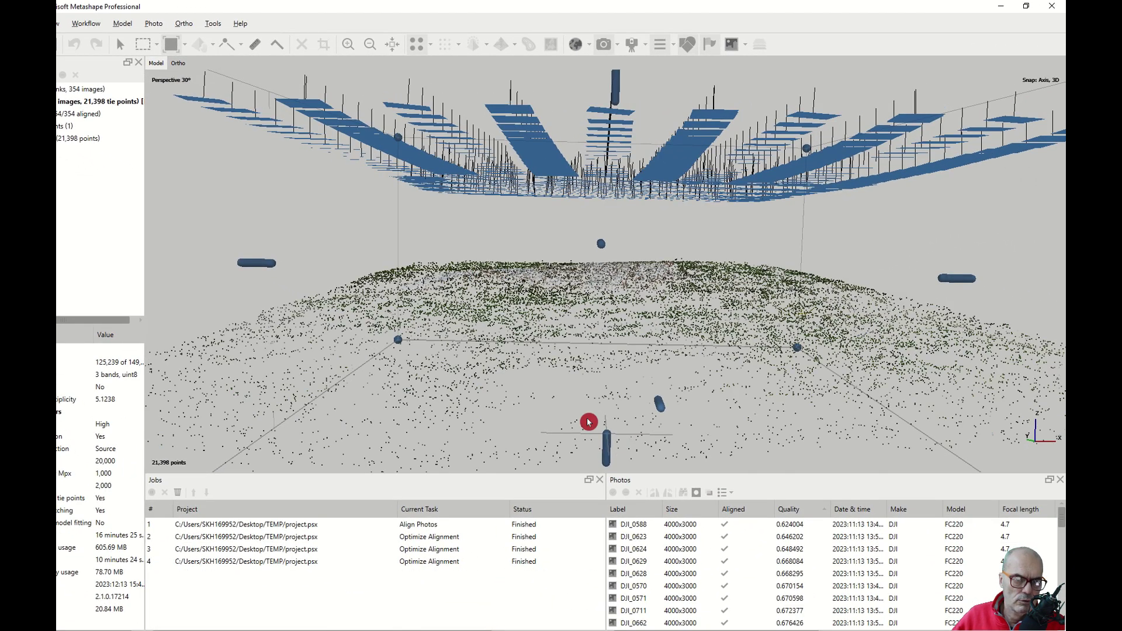
# From an edge-on view, outline the stray points below the ground with Free-Form Selection and delete them.
pyautogui.moveTo(601, 333); pyautogui.dragTo(603, 326)
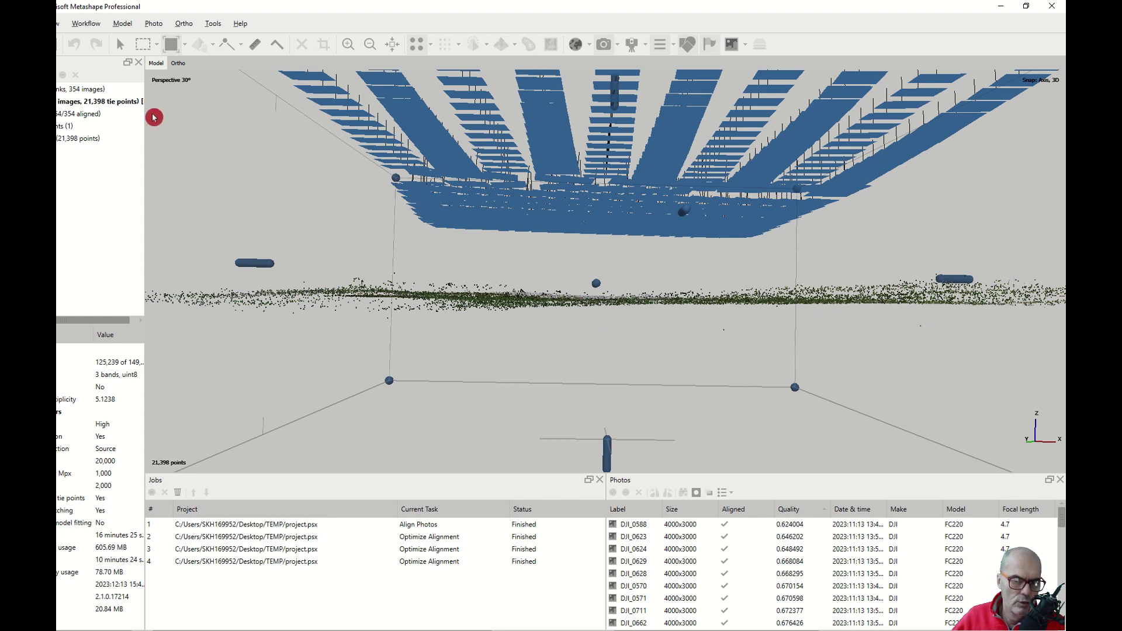
pyautogui.click(158, 44)
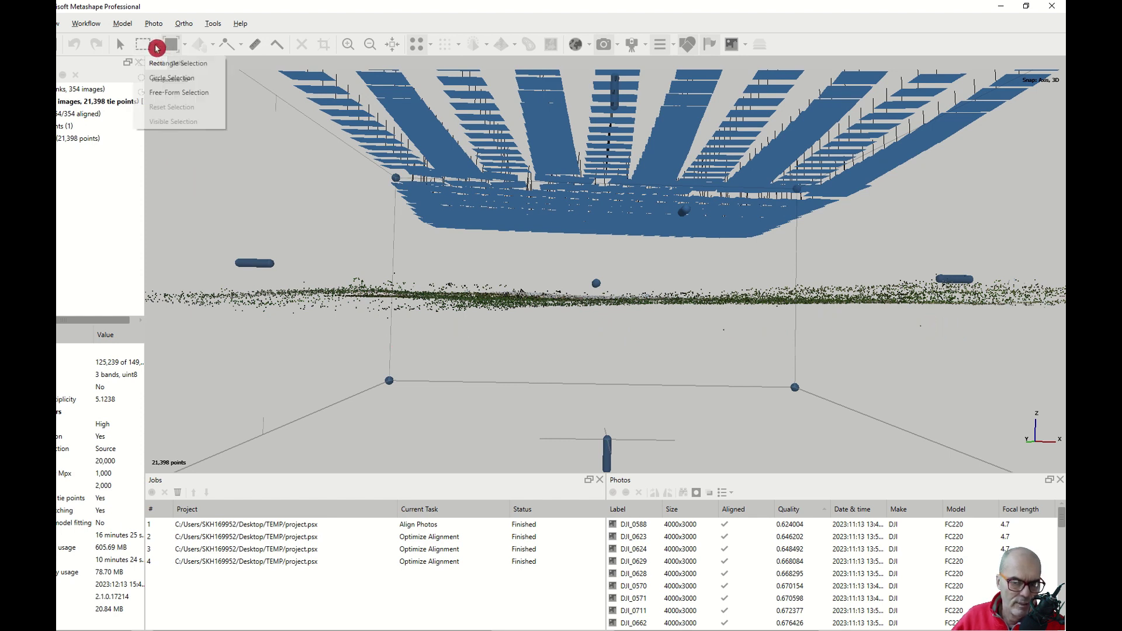
pyautogui.click(172, 77)
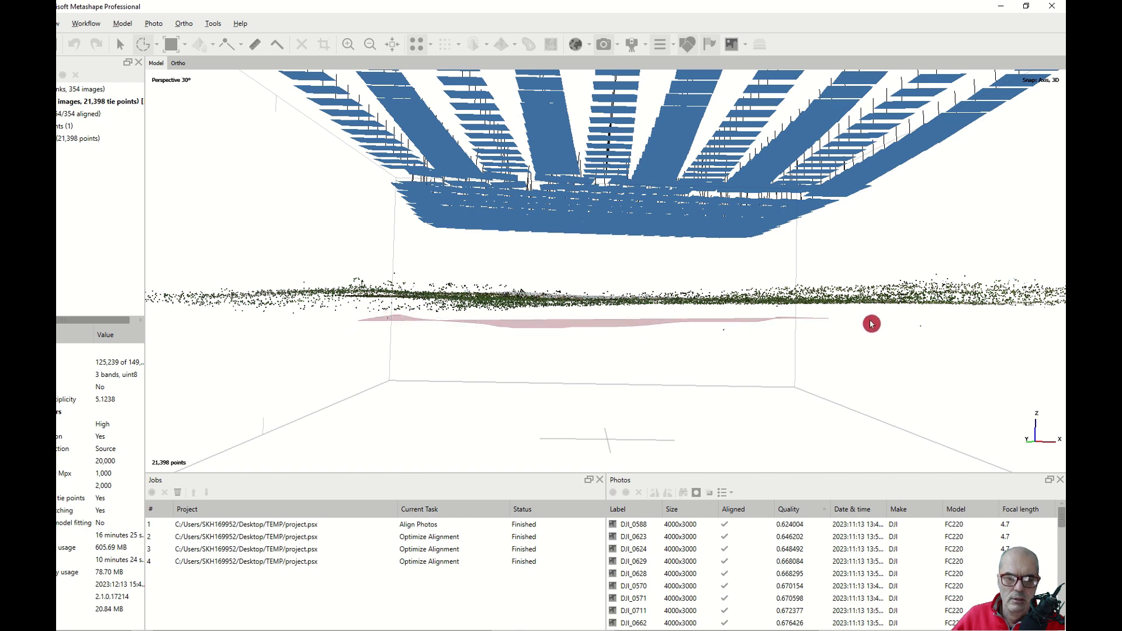
pyautogui.moveTo(872, 324); pyautogui.dragTo(231, 393)
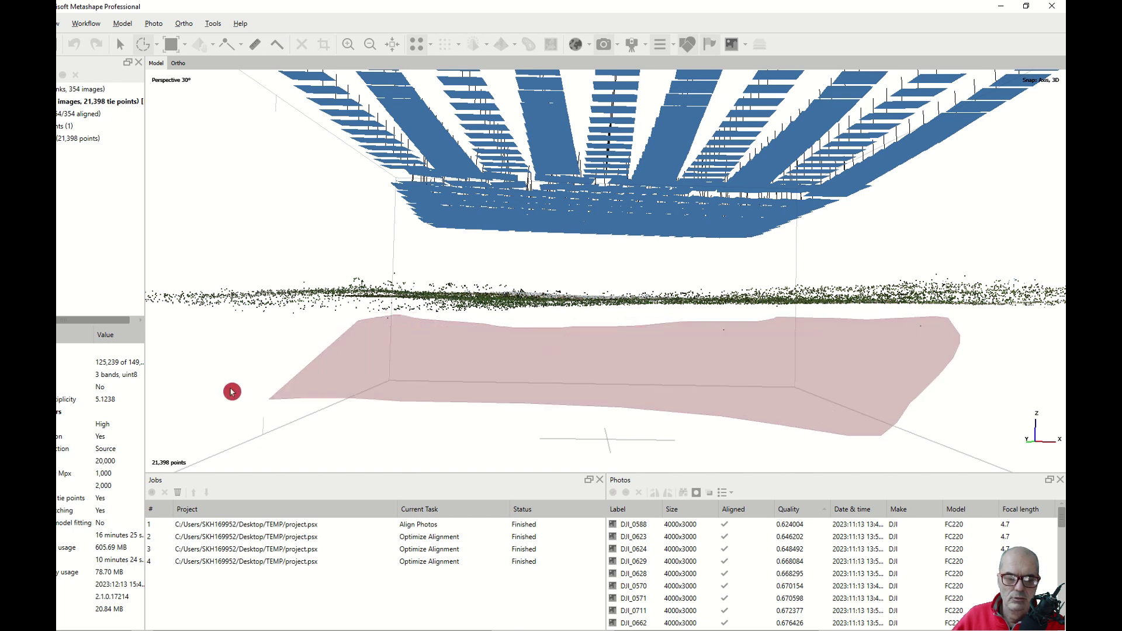
pyautogui.press('Delete')
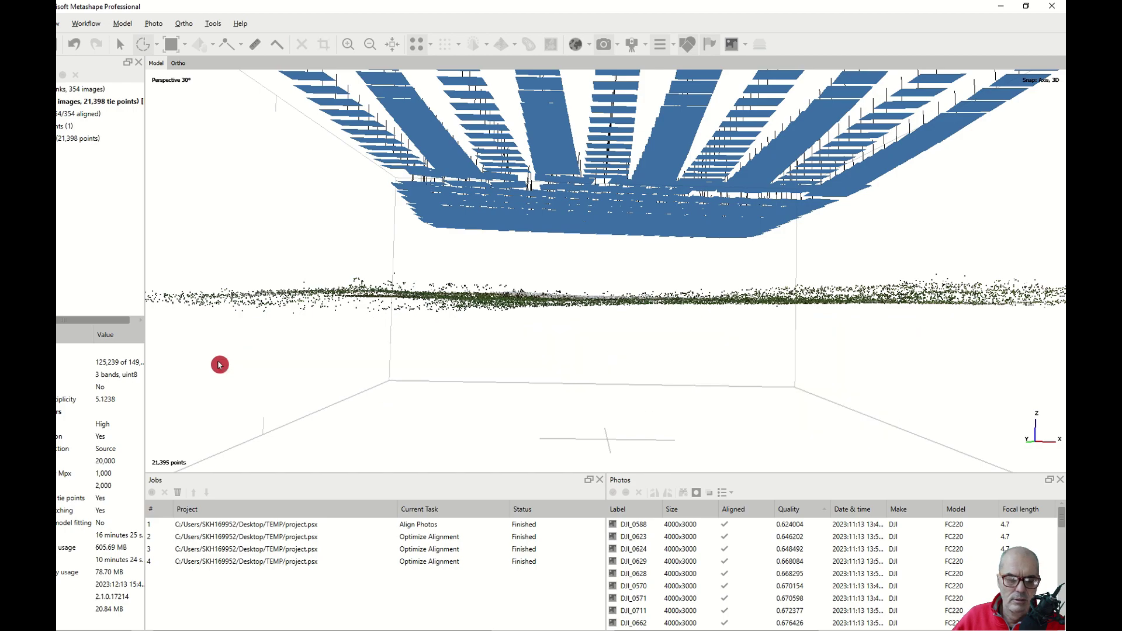
# Orbit around the cloud to check for remaining strays, then return to the selection tool.
pyautogui.press('v')
pyautogui.moveTo(586, 333)
pyautogui.mouseDown()
pyautogui.moveTo(596, 307)
pyautogui.moveTo(641, 301)
pyautogui.mouseUp()
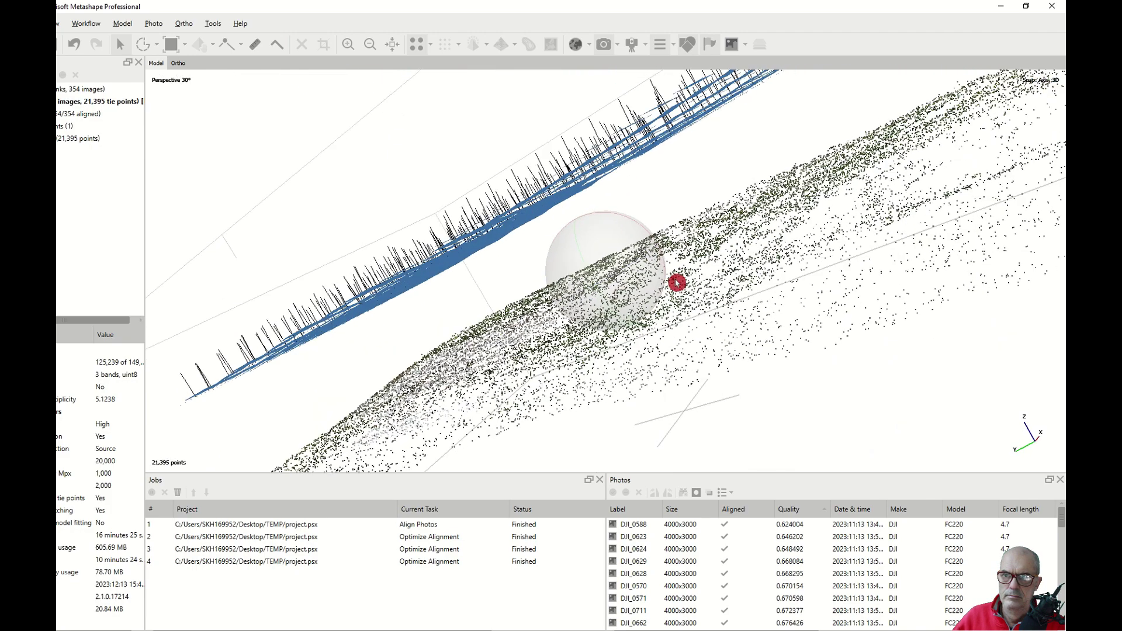
pyautogui.moveTo(641, 300); pyautogui.dragTo(647, 283)
pyautogui.moveTo(547, 305); pyautogui.dragTo(585, 261)
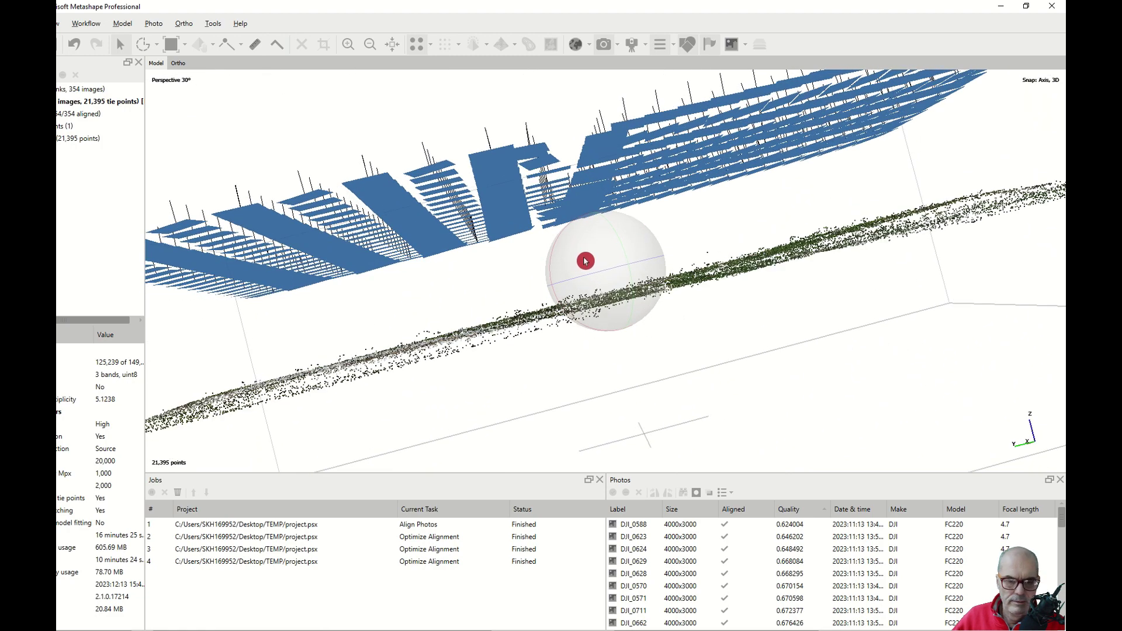
pyautogui.moveTo(585, 261); pyautogui.dragTo(586, 260)
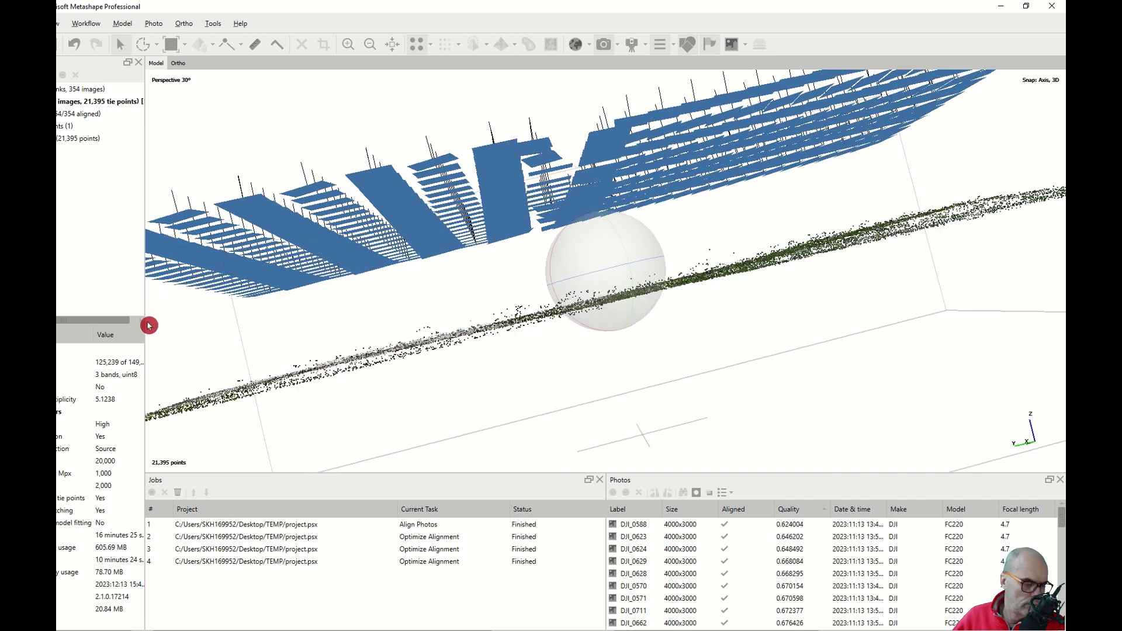
pyautogui.click(145, 52)
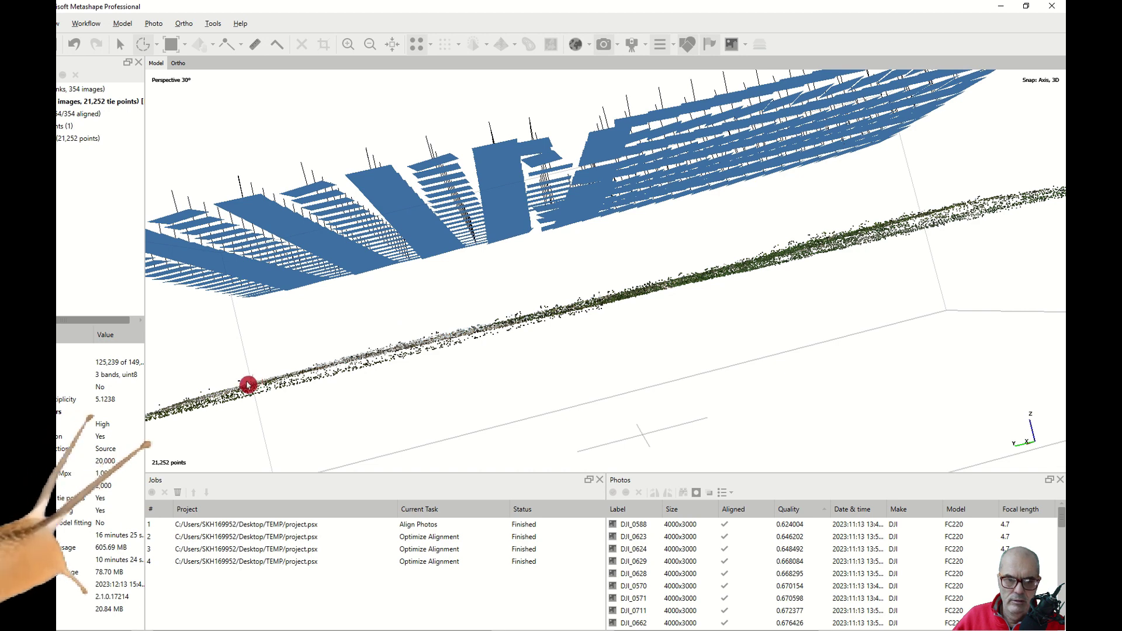
pyautogui.click(213, 23)
# Start another camera alignment optimization on the 21,088-point tie cloud.
pyautogui.click(249, 179)
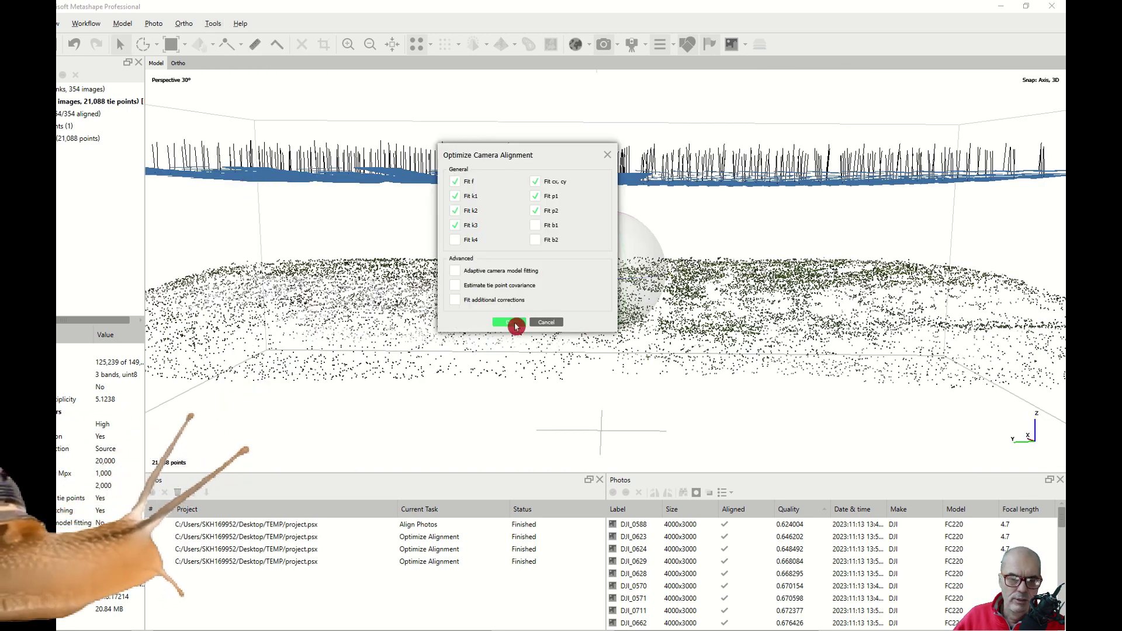
pyautogui.click(510, 321)
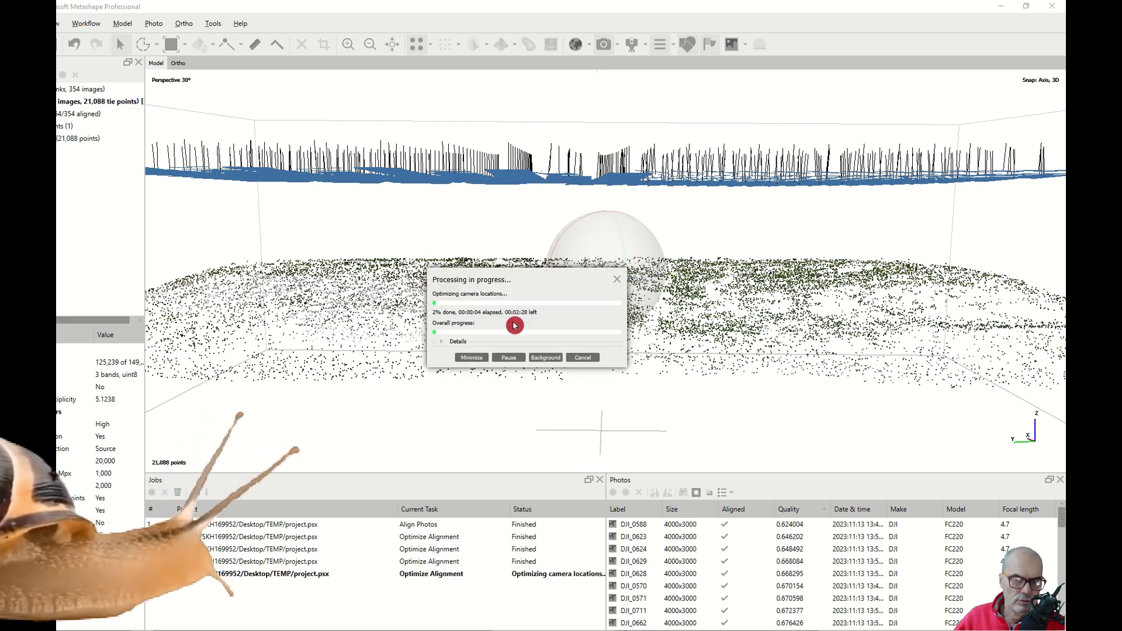